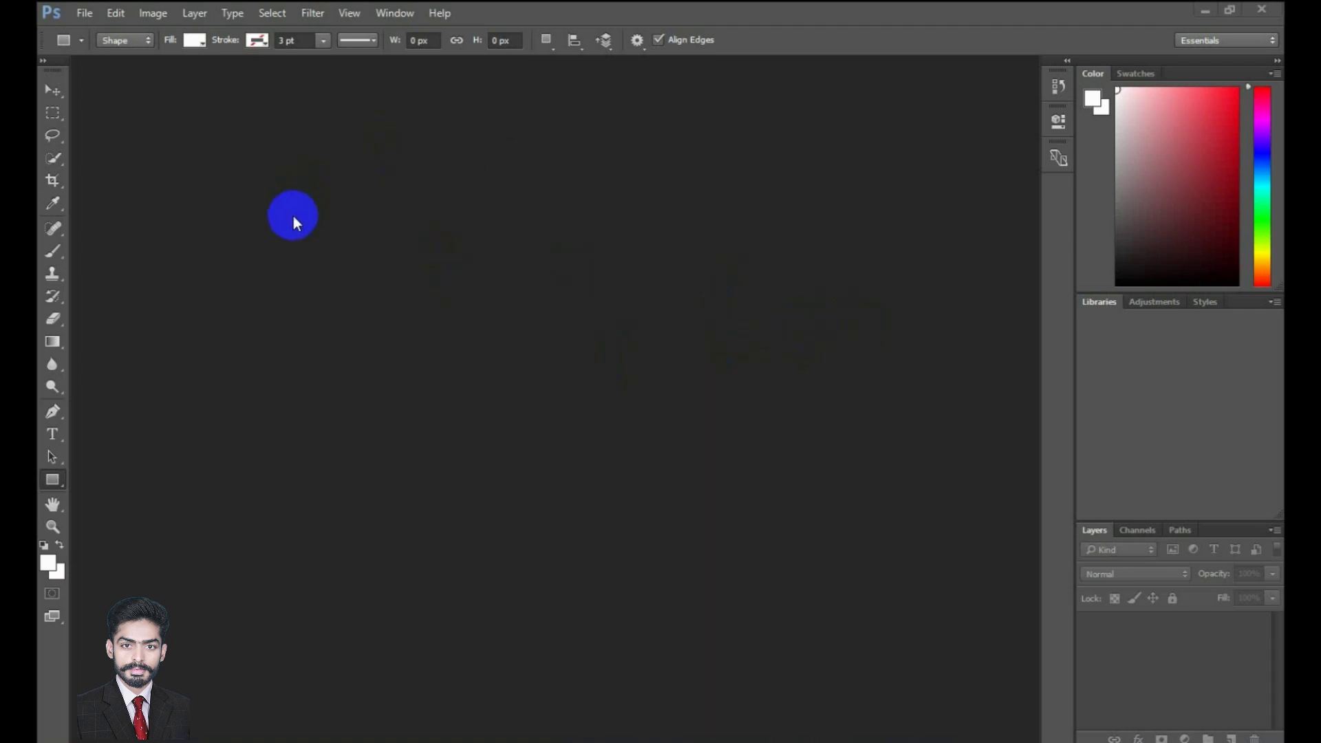
# - Create a new 1280 × 720 px white document and unlock its background layer
pyautogui.click(84, 15)
pyautogui.click(93, 33)
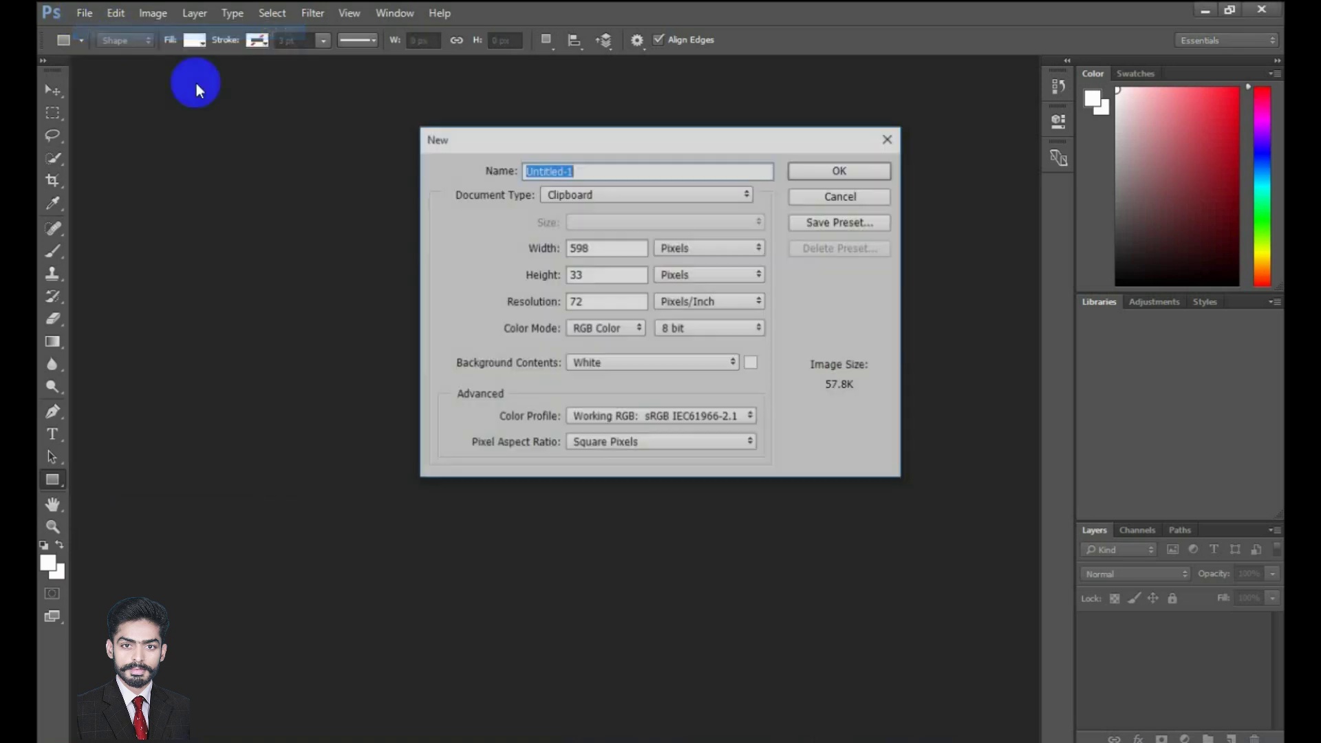
pyautogui.doubleClick(580, 240)
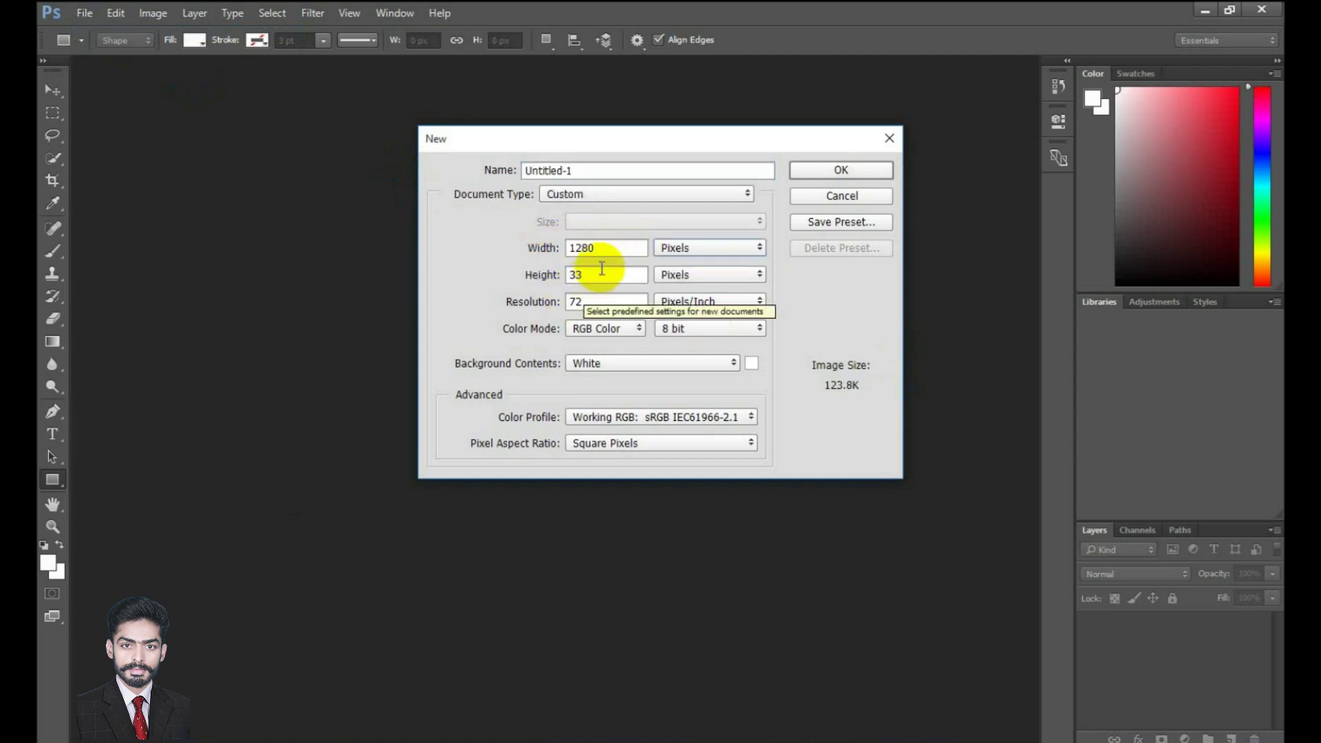
pyautogui.click(551, 279)
pyautogui.write('720')
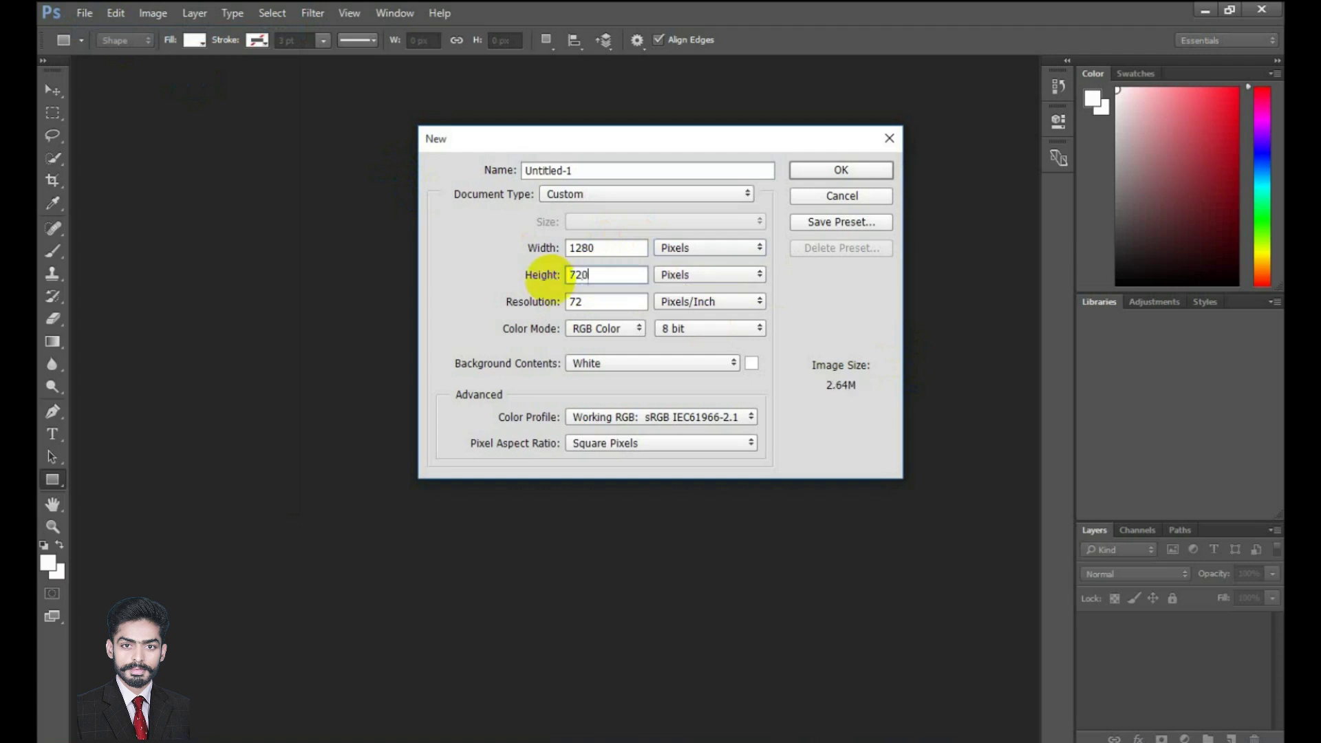
pyautogui.press('Return')
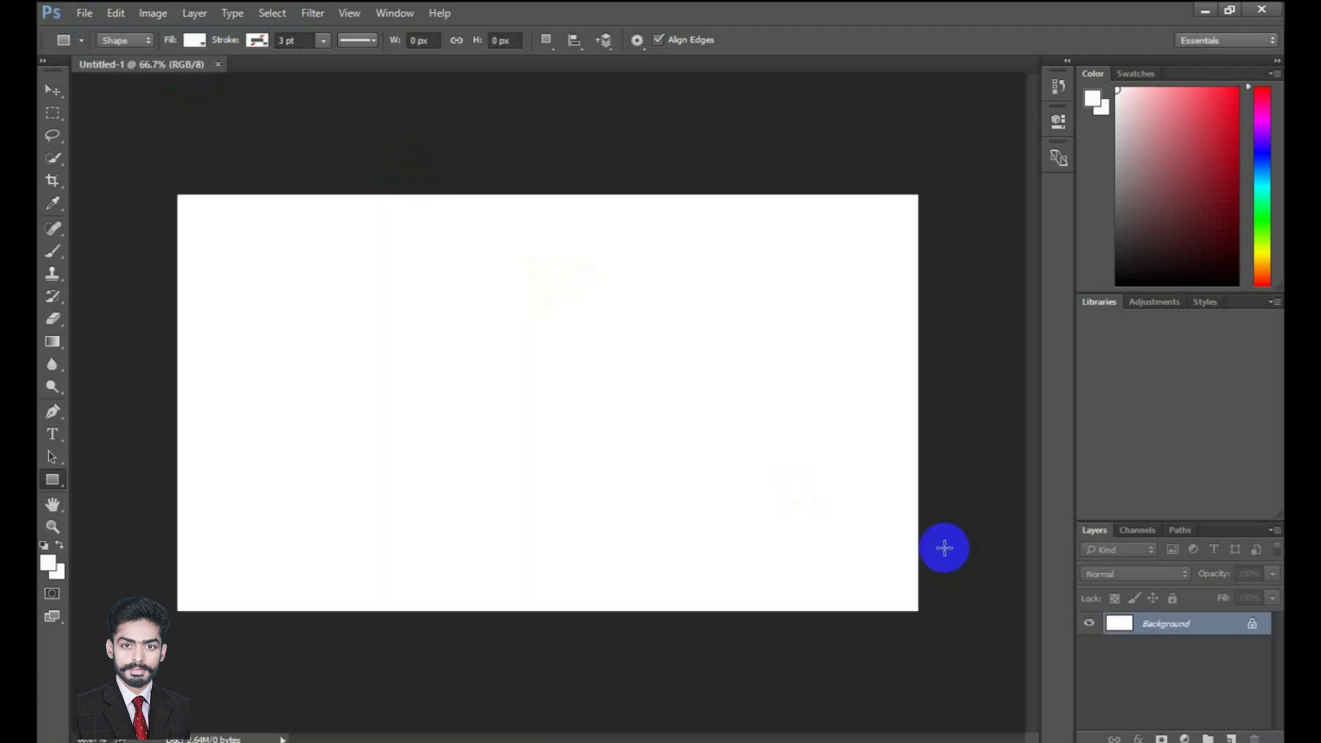
pyautogui.click(1253, 624)
# - Dismiss the Layer 0 style settings and switch to the Rectangle tool
pyautogui.doubleClick(1174, 686)
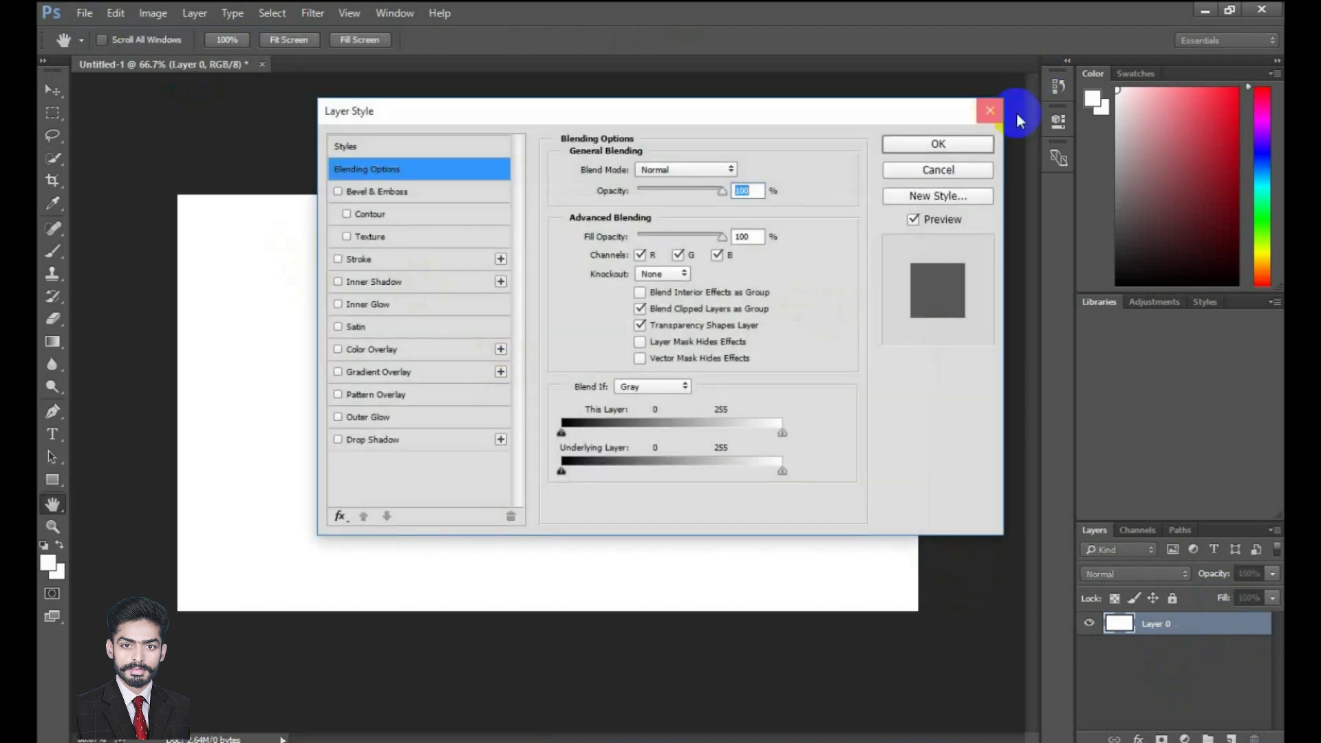
pyautogui.click(990, 111)
pyautogui.press('u')
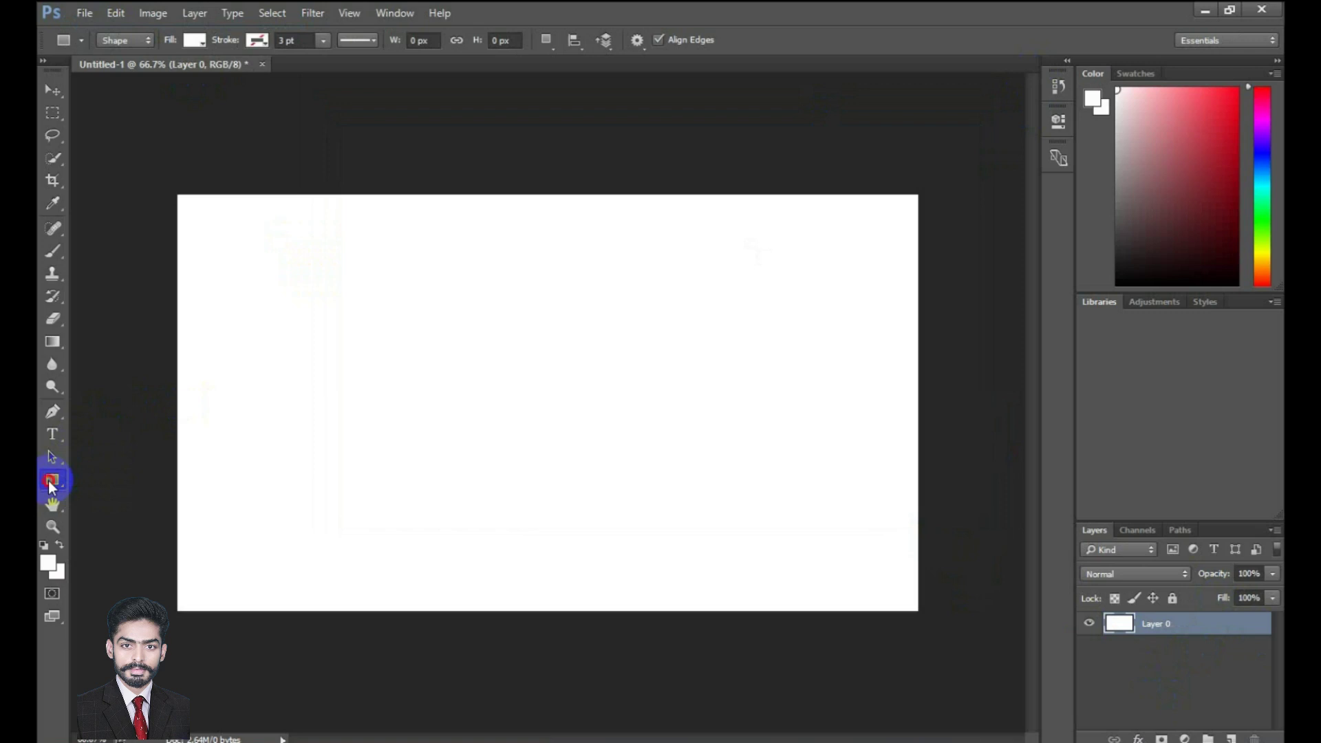
pyautogui.rightClick(51, 482)
pyautogui.click(104, 474)
# - Draw a rectangle over the entire canvas and fill it bright green
pyautogui.moveTo(143, 149); pyautogui.dragTo(964, 648)
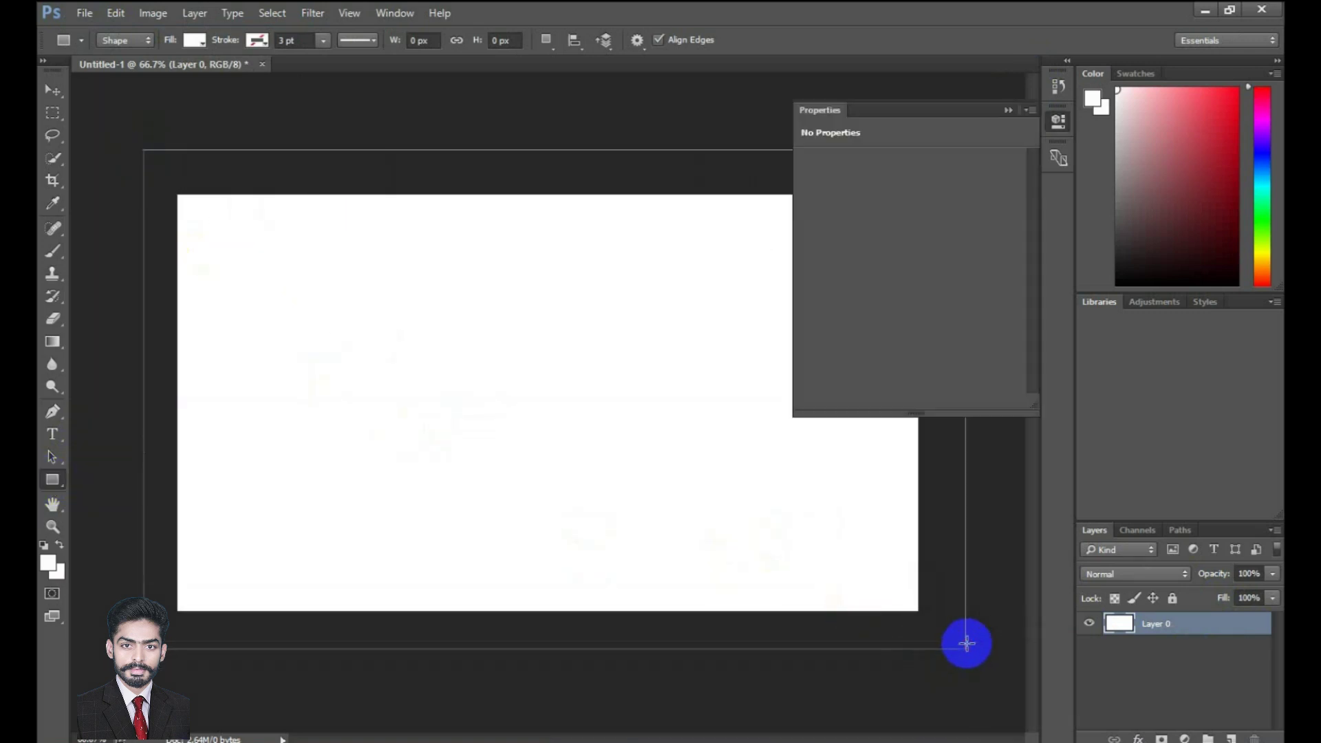
pyautogui.click(812, 217)
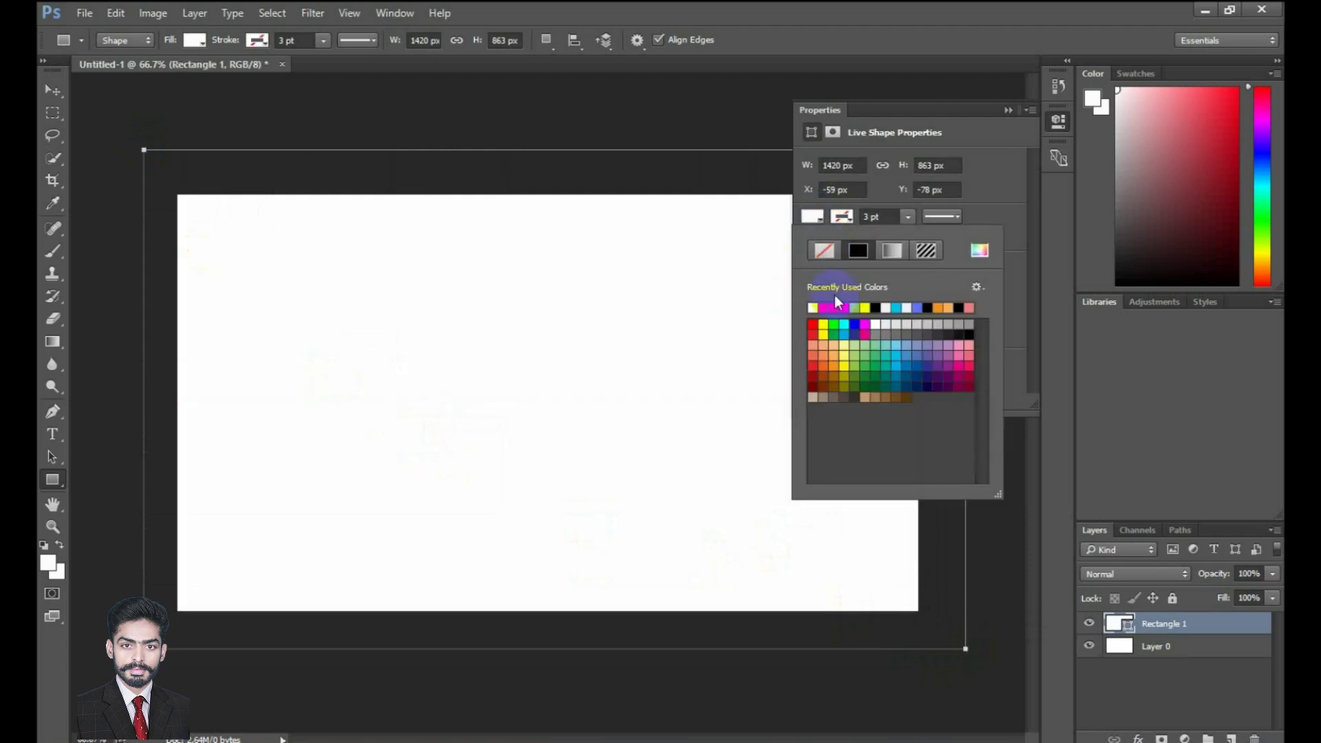
pyautogui.click(833, 324)
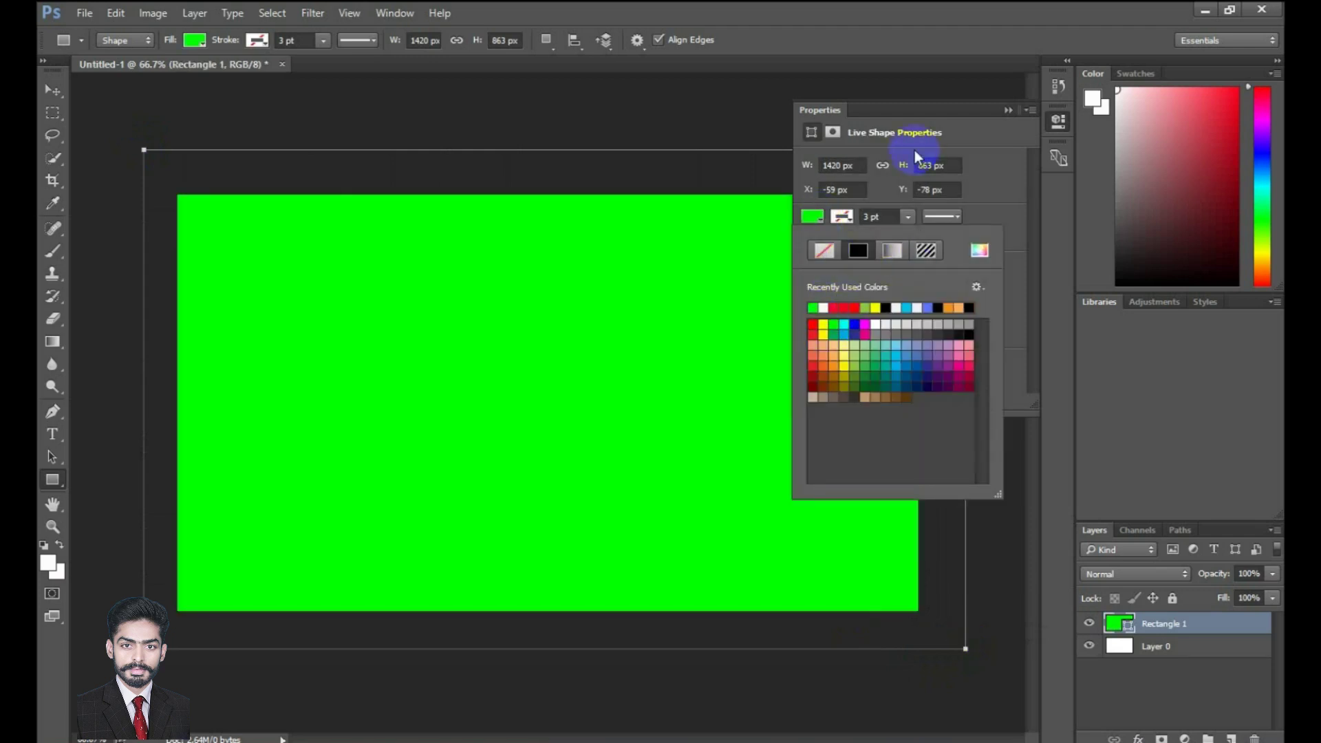
pyautogui.click(1006, 110)
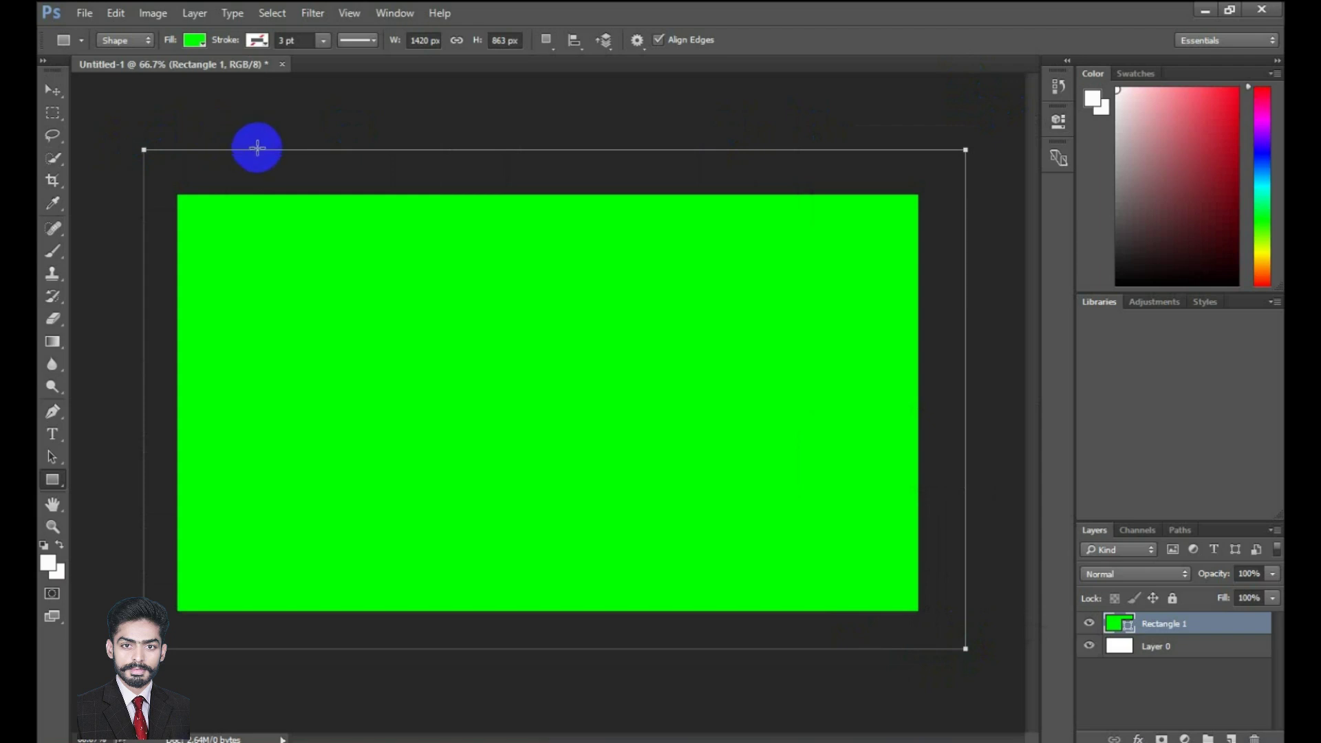
pyautogui.press('Return')
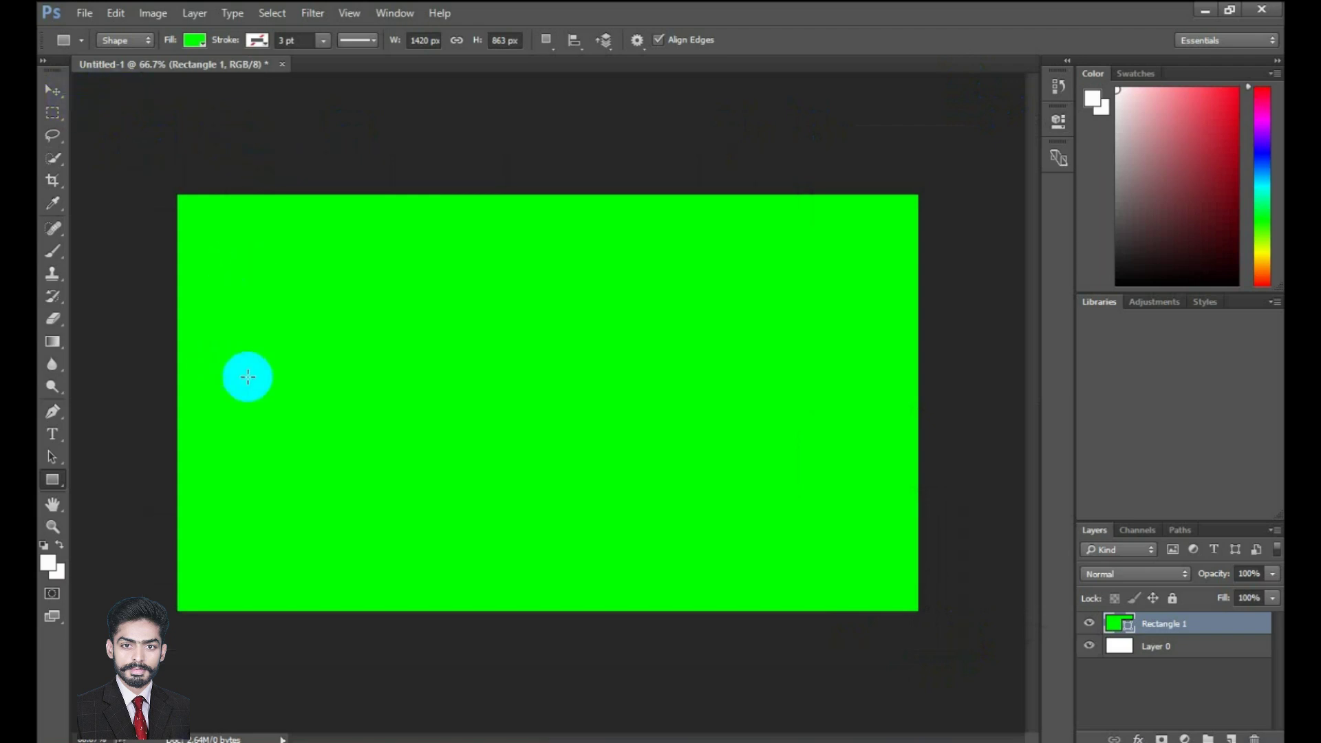
pyautogui.moveTo(57, 481); pyautogui.dragTo(103, 516)
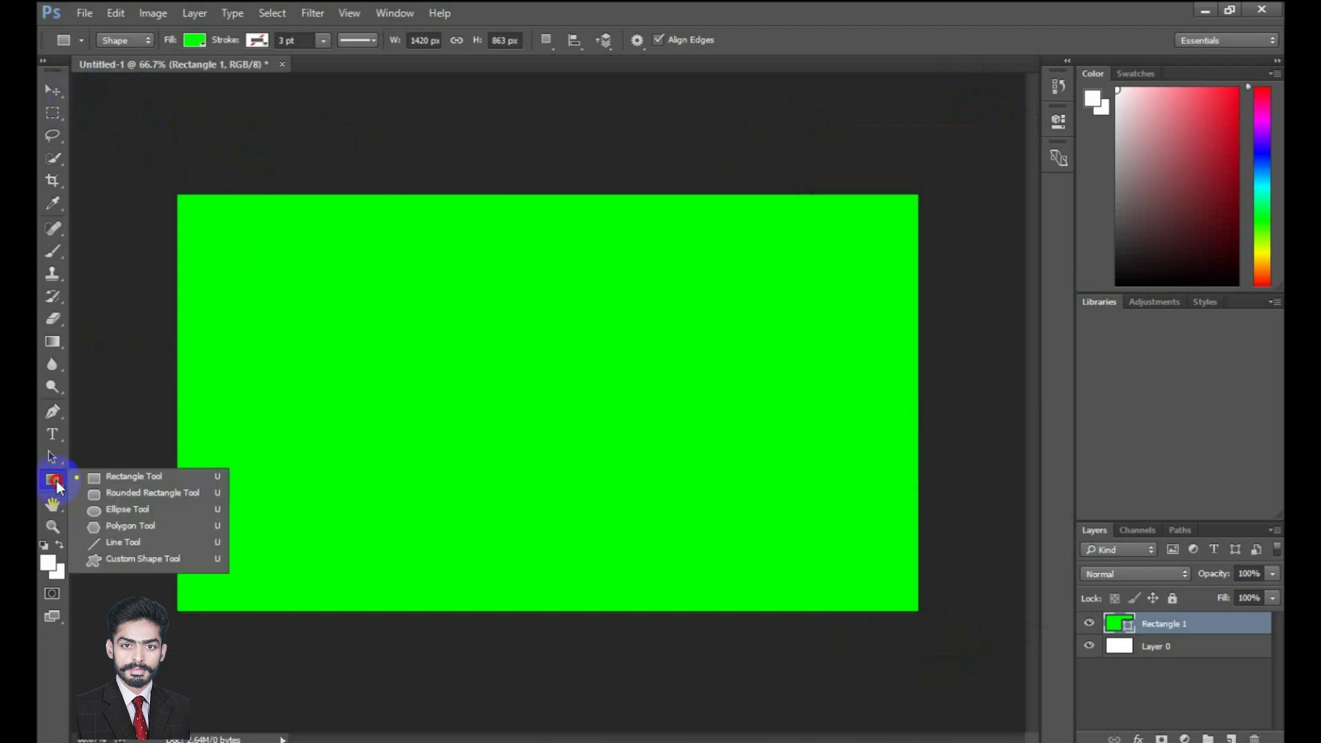
# - Draw two small ellipses on the left side and enlarge the second one
pyautogui.click(104, 514)
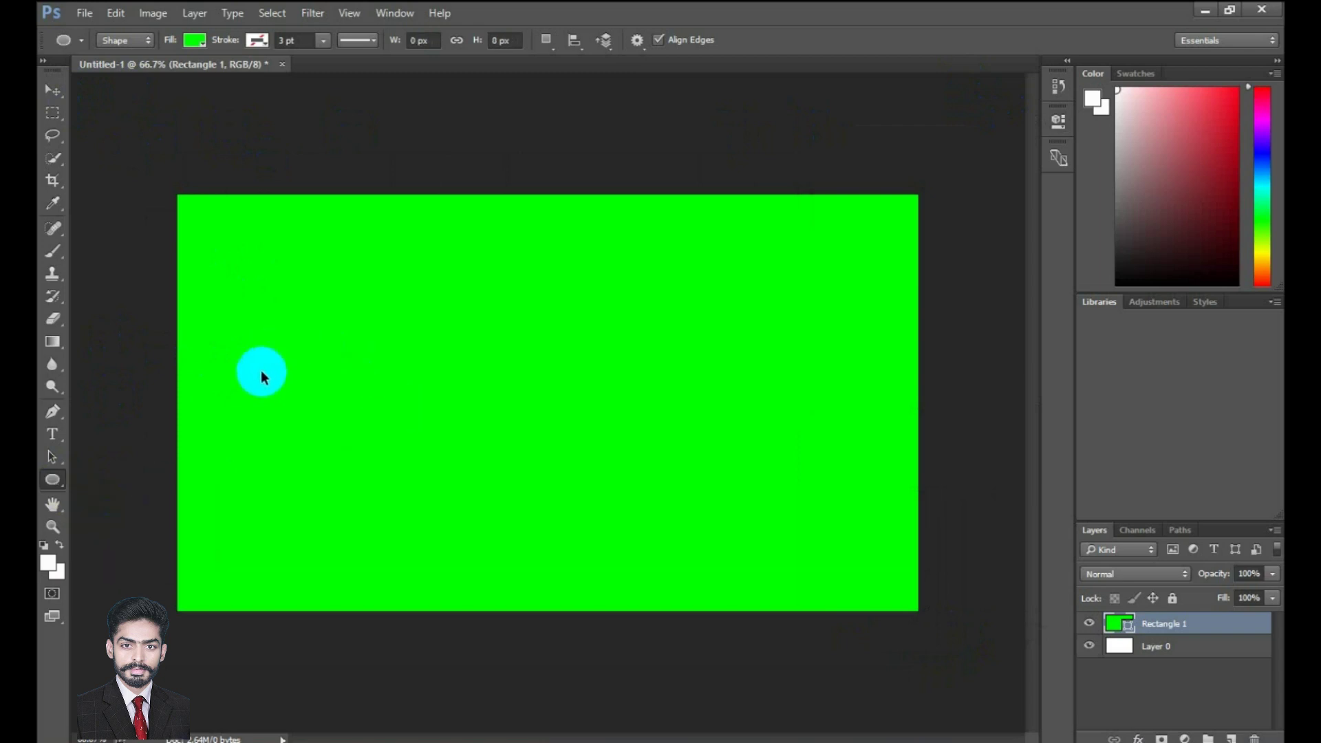
pyautogui.moveTo(247, 381); pyautogui.dragTo(317, 453)
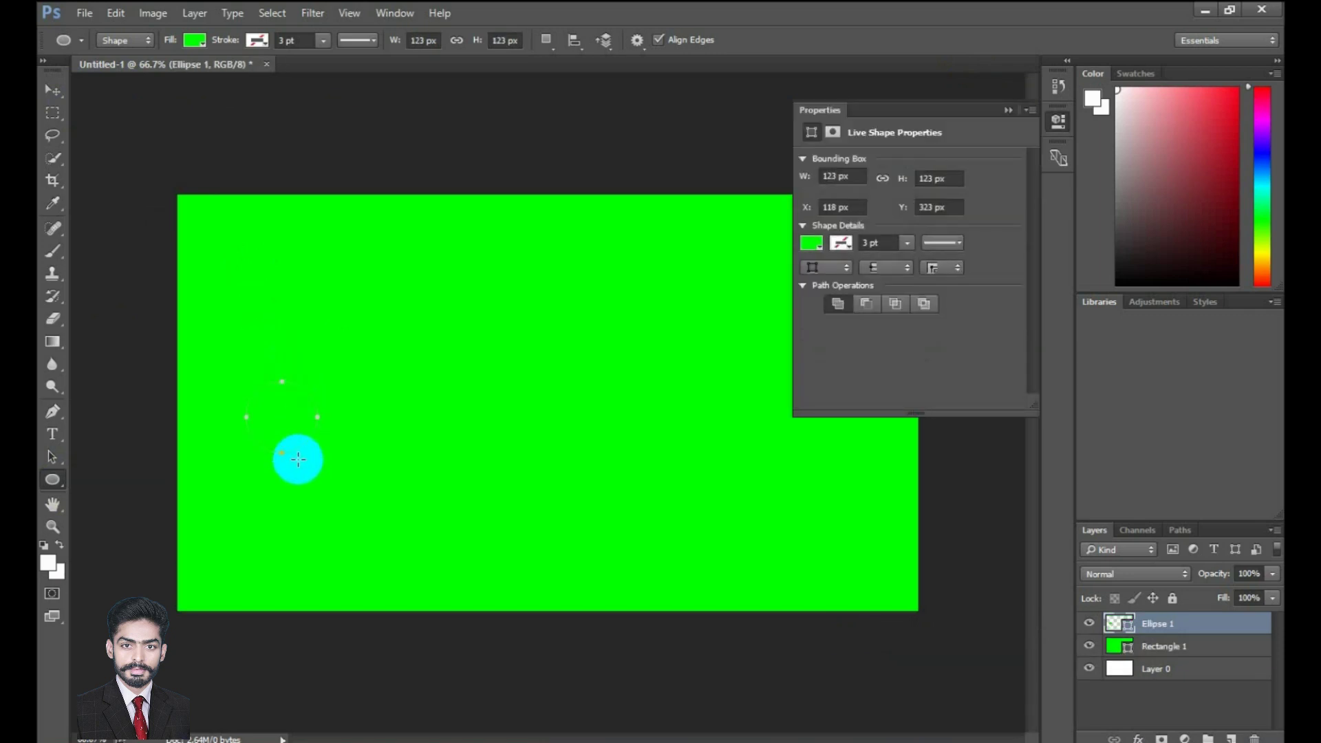
pyautogui.moveTo(281, 452); pyautogui.dragTo(312, 501)
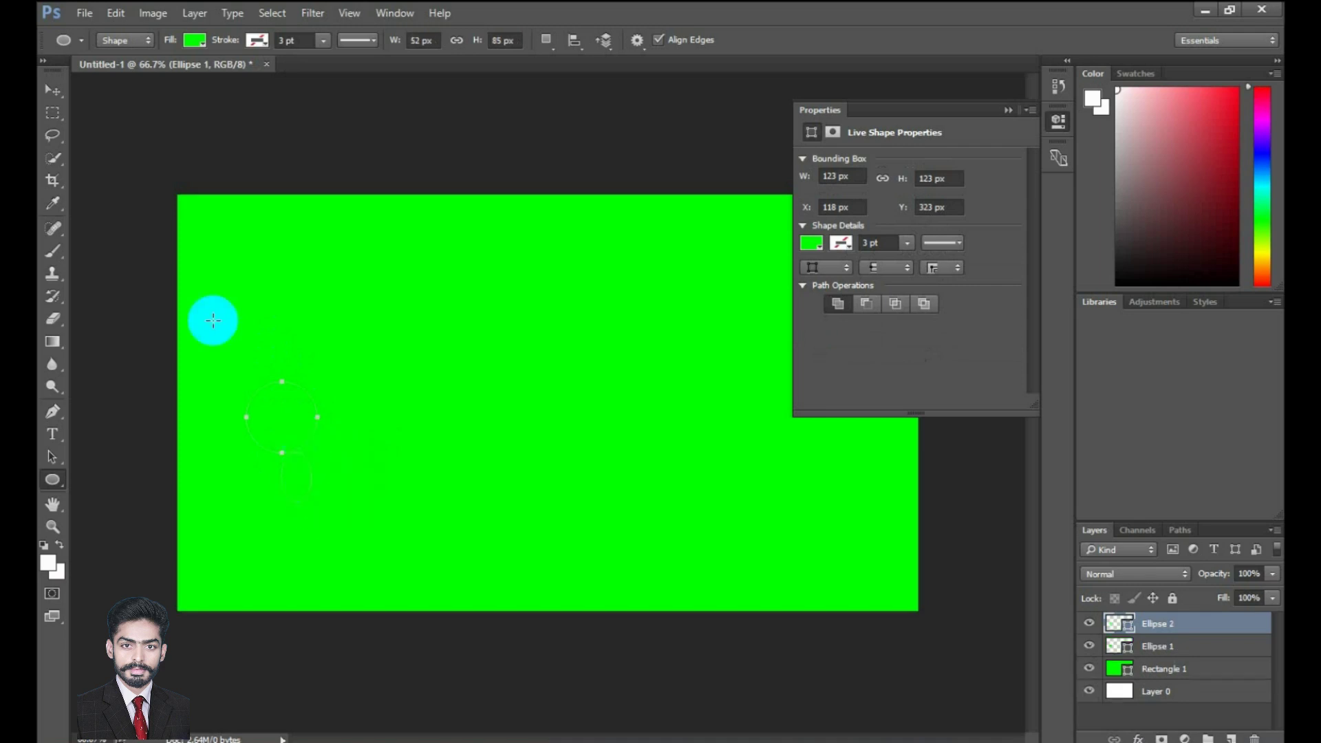
pyautogui.click(52, 92)
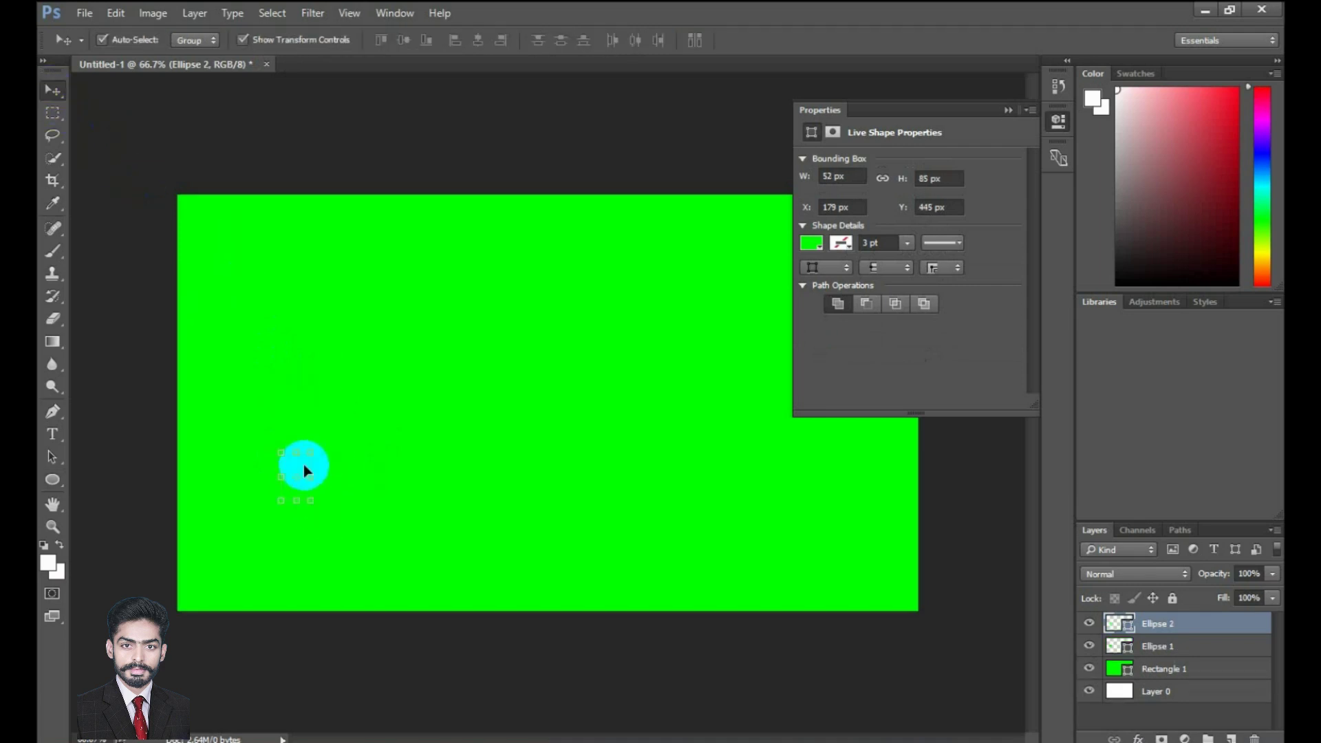
pyautogui.moveTo(310, 452)
pyautogui.mouseDown()
pyautogui.moveTo(410, 443)
pyautogui.moveTo(338, 405)
pyautogui.mouseUp()
# - Set the ellipse's fill colour to white
pyautogui.click(801, 245)
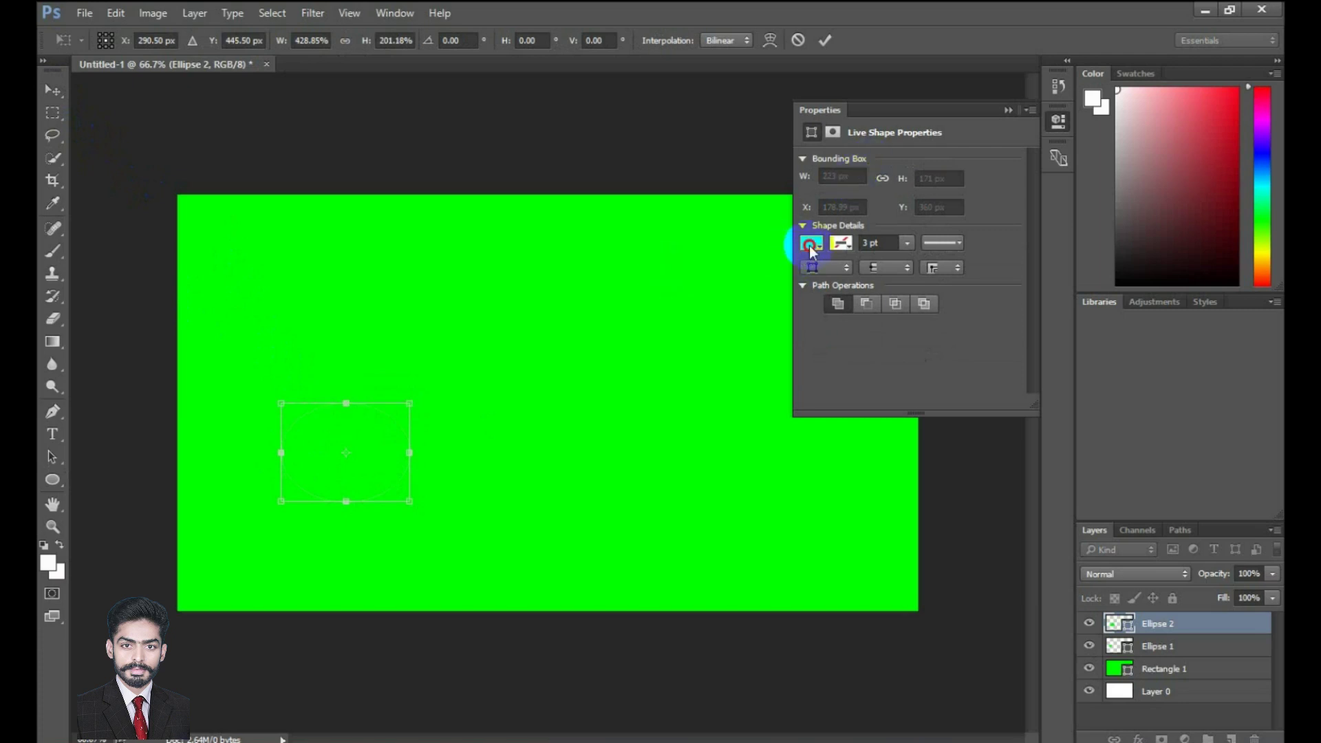
pyautogui.click(824, 194)
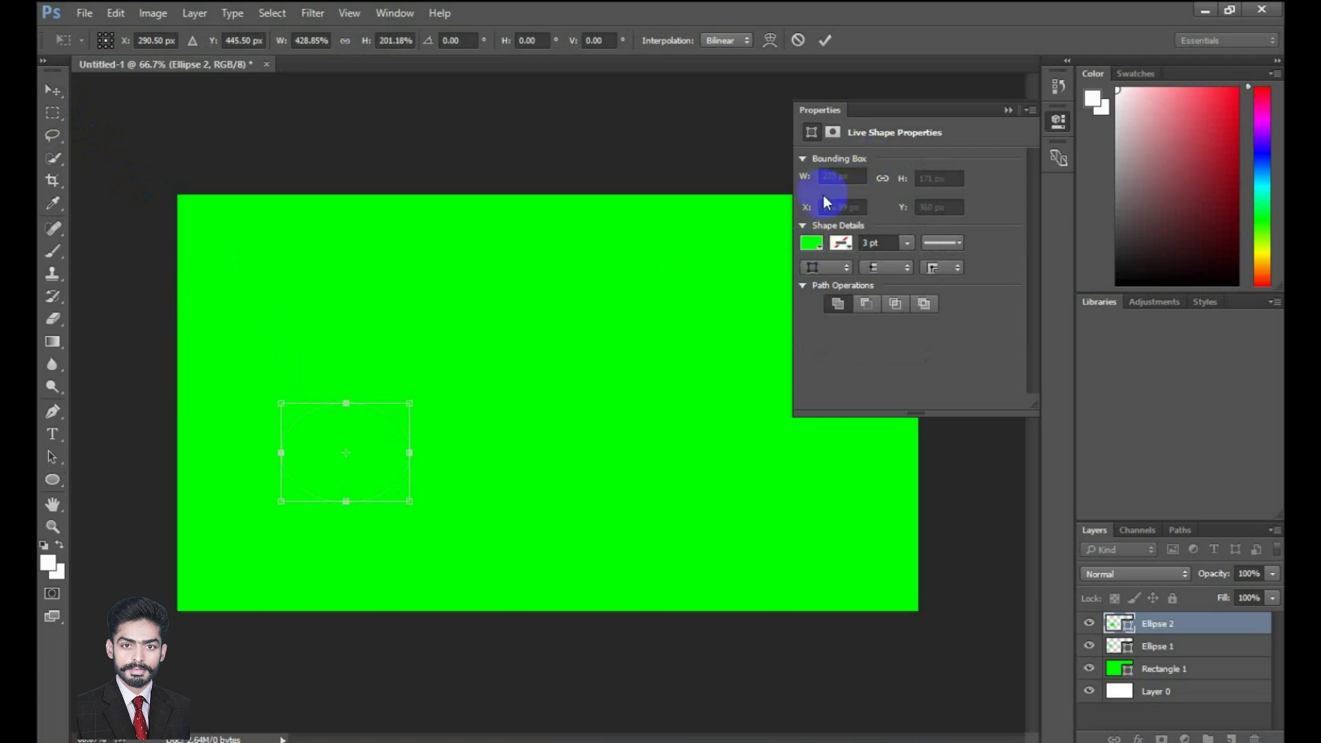
pyautogui.click(812, 243)
pyautogui.click(828, 336)
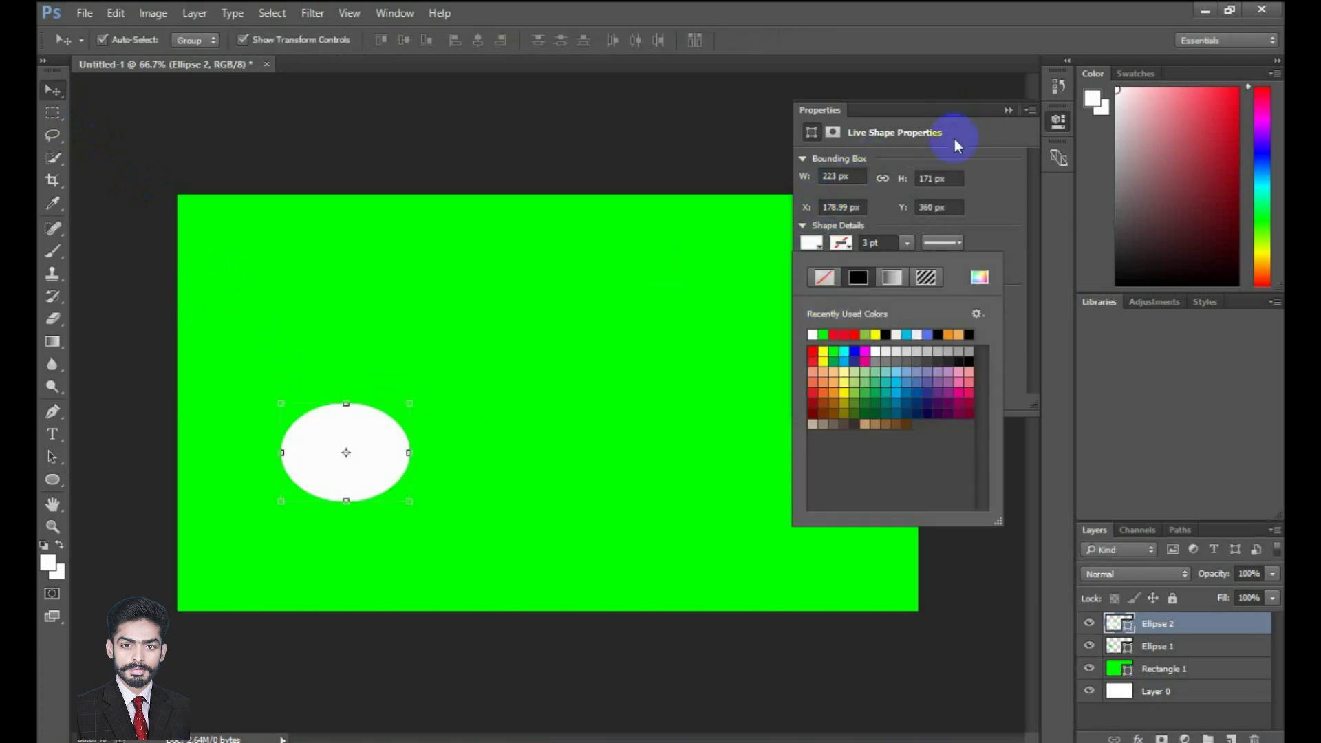
pyautogui.click(1006, 111)
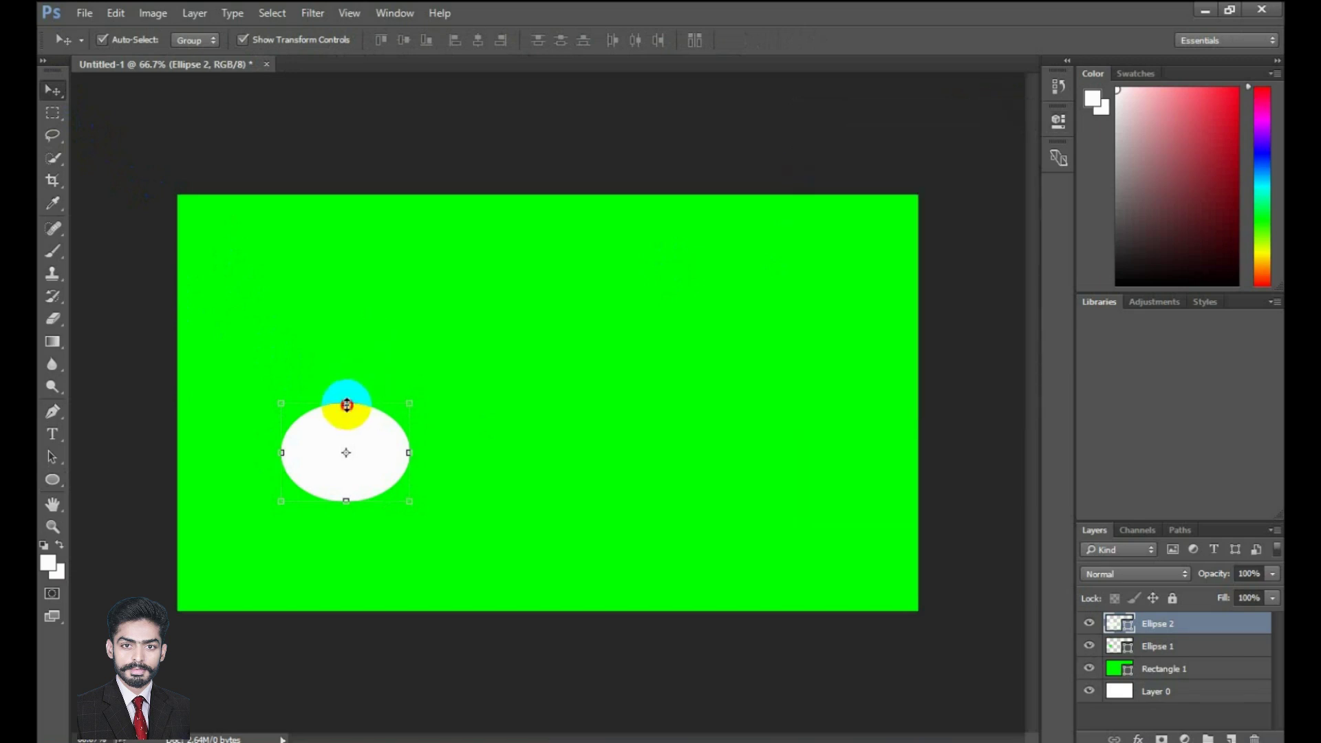
# - Reshape the white ellipse into a larger circle and move it near the left edge
pyautogui.moveTo(347, 405); pyautogui.dragTo(348, 368)
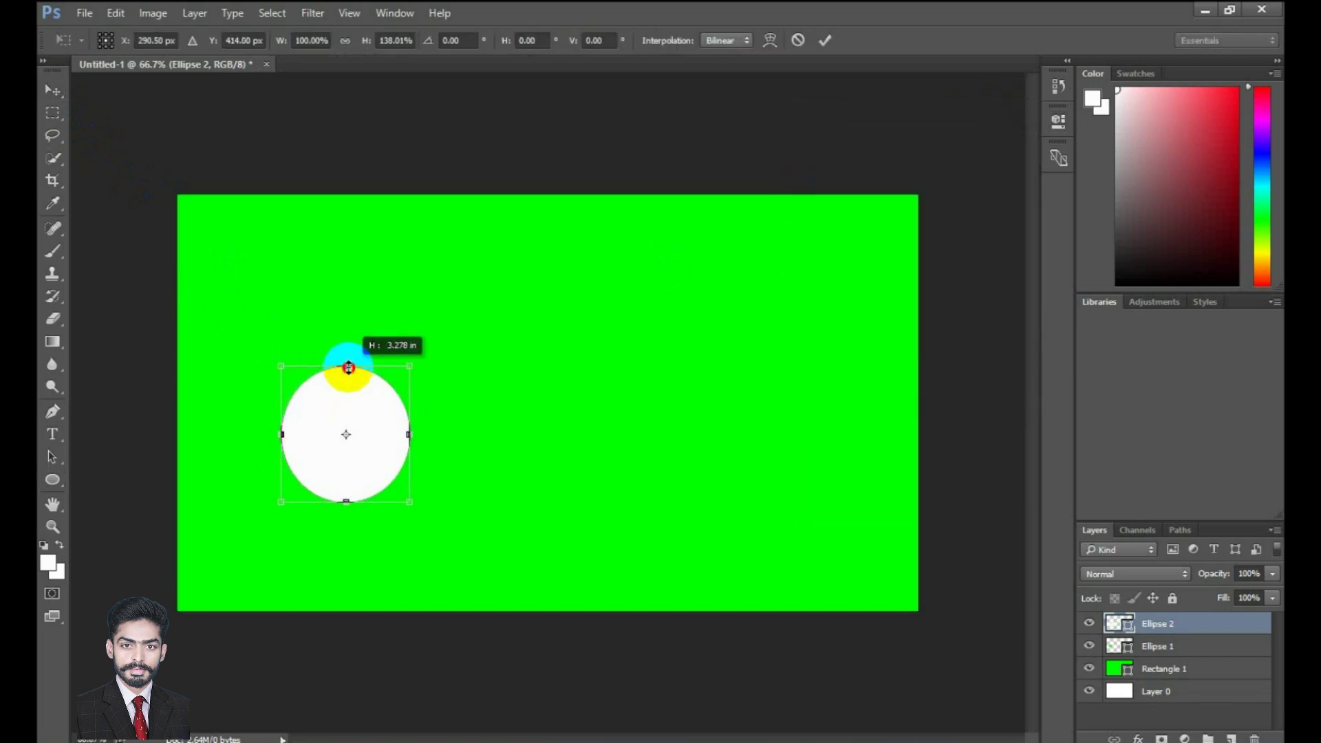
pyautogui.moveTo(409, 368); pyautogui.dragTo(436, 364)
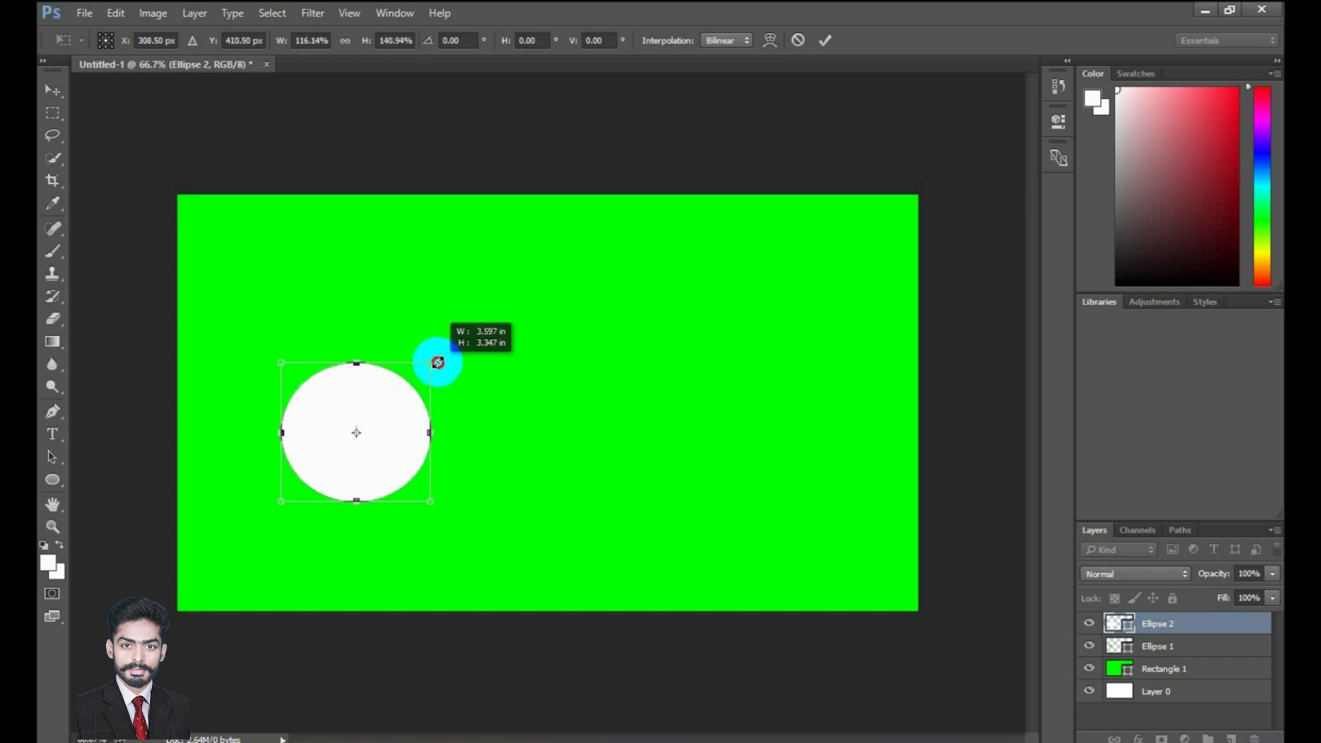
pyautogui.moveTo(436, 364); pyautogui.dragTo(440, 352)
pyautogui.moveTo(361, 416); pyautogui.dragTo(342, 378)
pyautogui.moveTo(394, 441)
pyautogui.mouseDown()
pyautogui.moveTo(317, 391)
pyautogui.moveTo(324, 378)
pyautogui.moveTo(278, 403)
pyautogui.mouseUp()
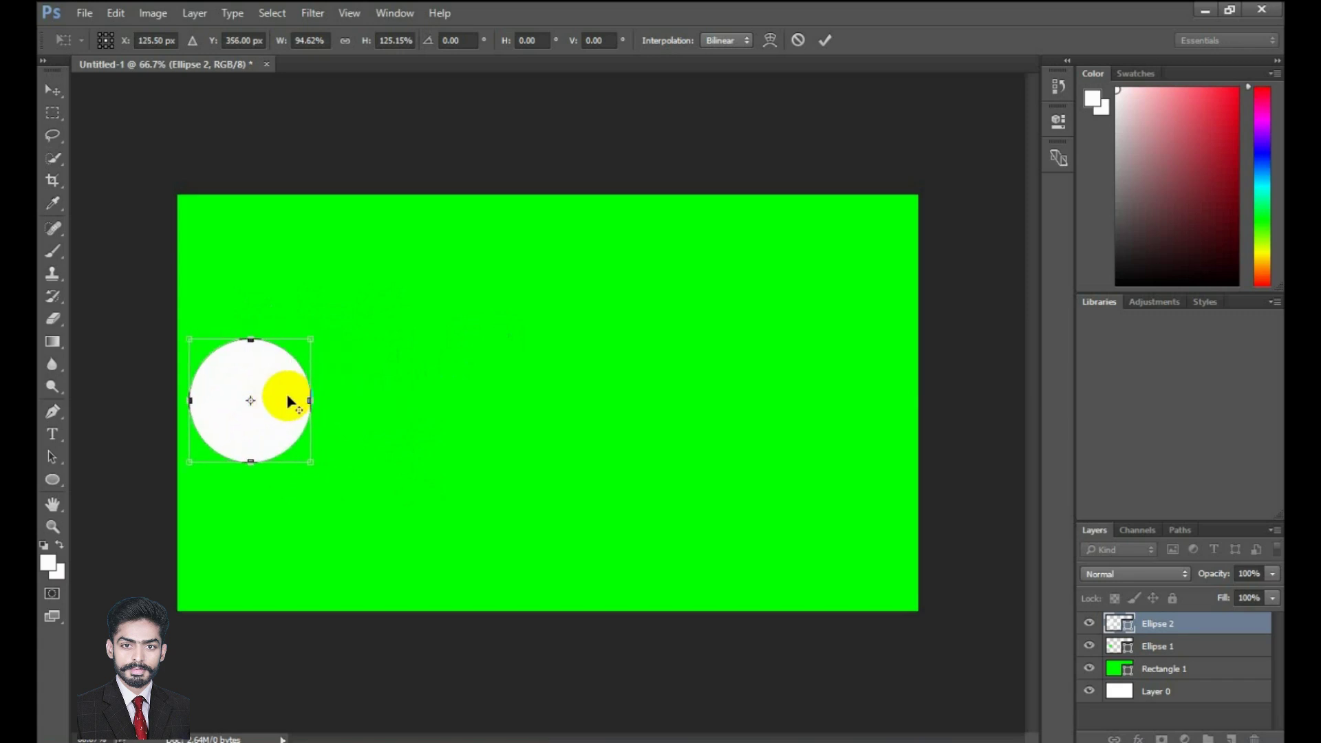
# - Commit the circle's transform and duplicate it twice to the right at equal spacing
pyautogui.moveTo(250, 401); pyautogui.dragTo(346, 406)
pyautogui.press('Return')
pyautogui.moveTo(280, 422); pyautogui.dragTo(579, 435)
pyautogui.hotkey('ctrl', 'j')
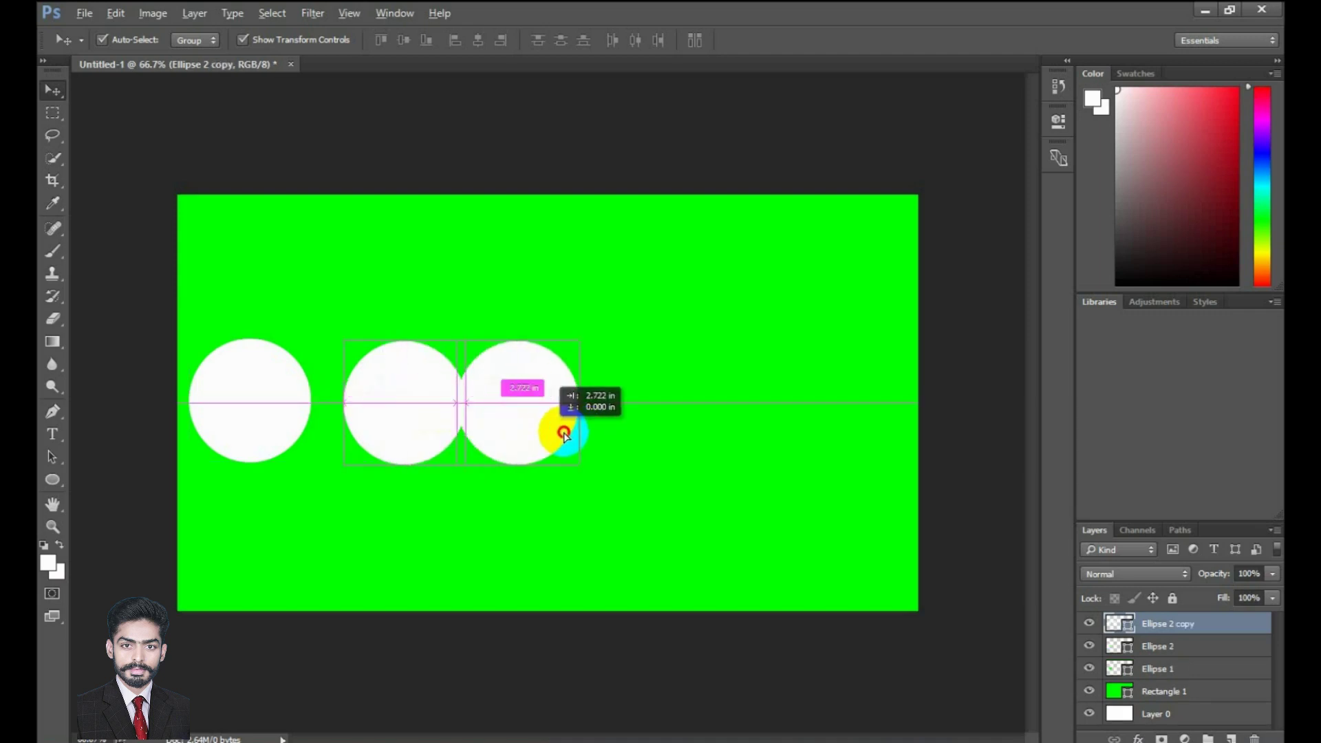
pyautogui.moveTo(581, 435); pyautogui.dragTo(582, 435)
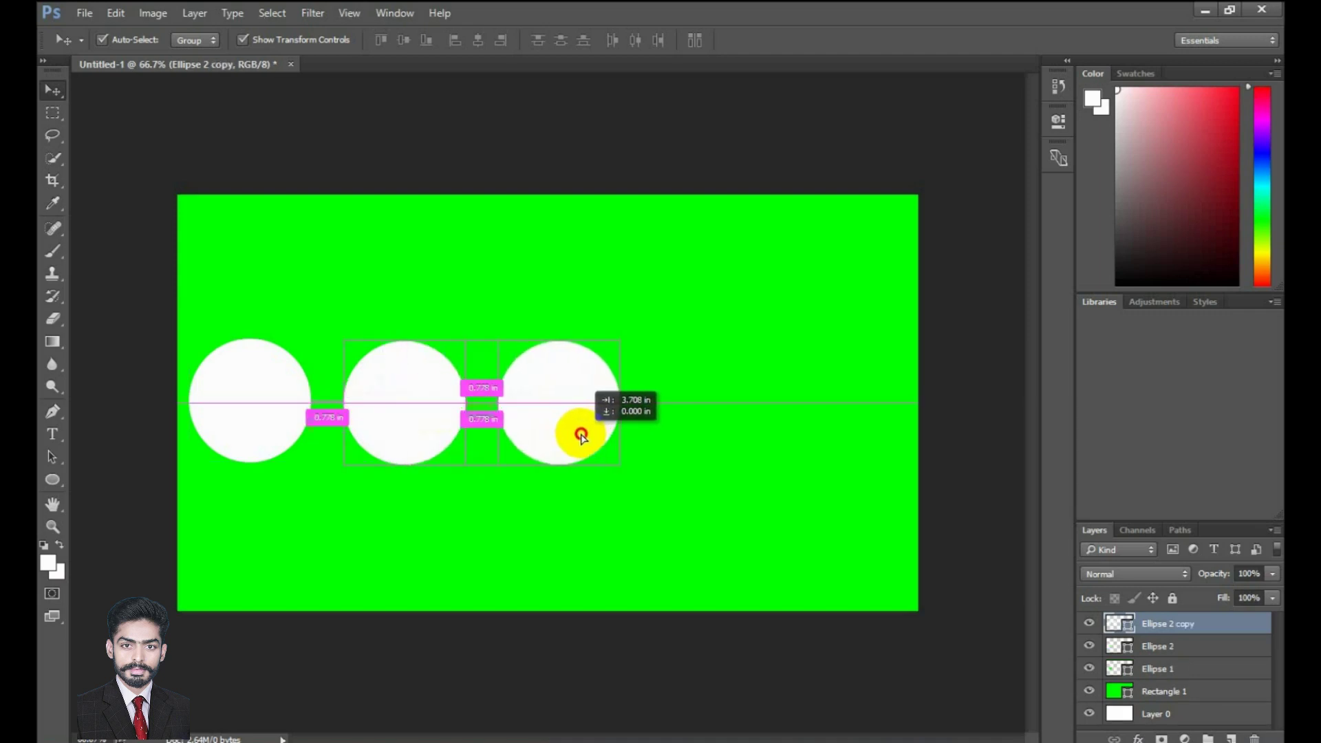
pyautogui.hotkey('ctrl', 'j')
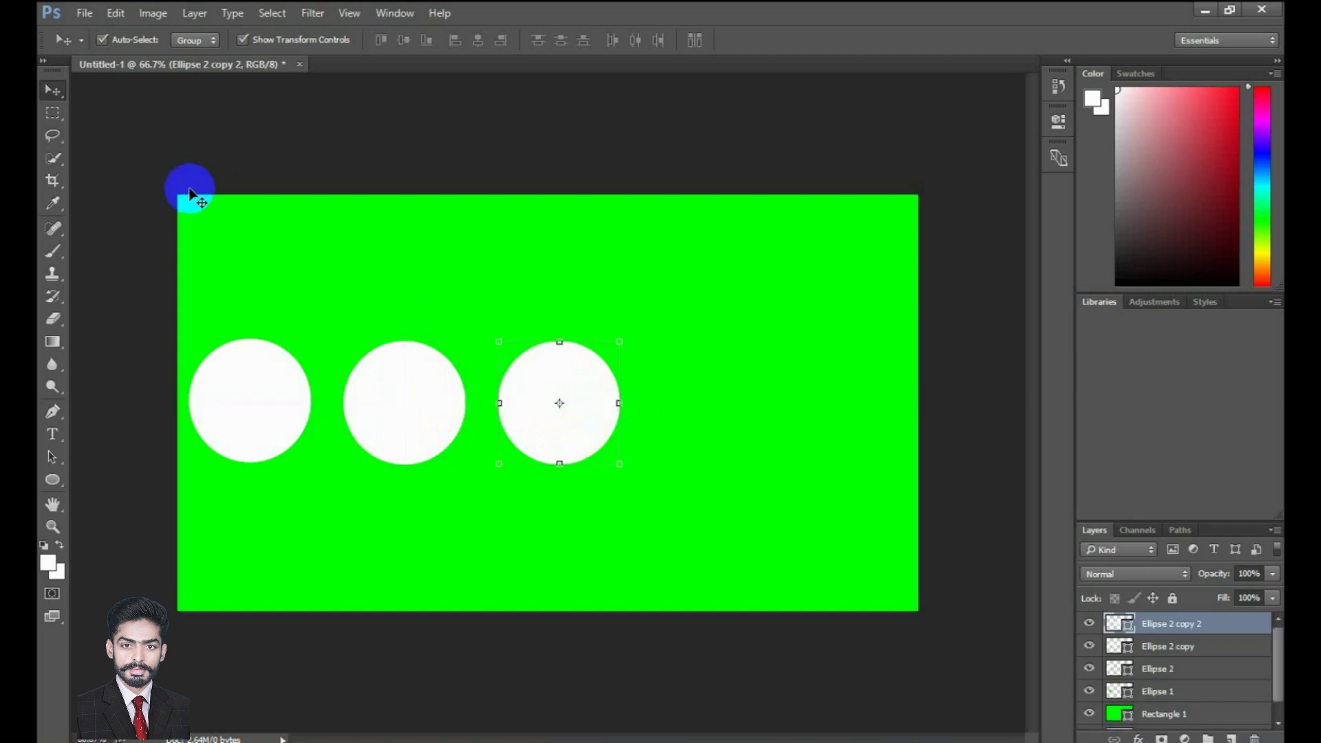
pyautogui.click(143, 126)
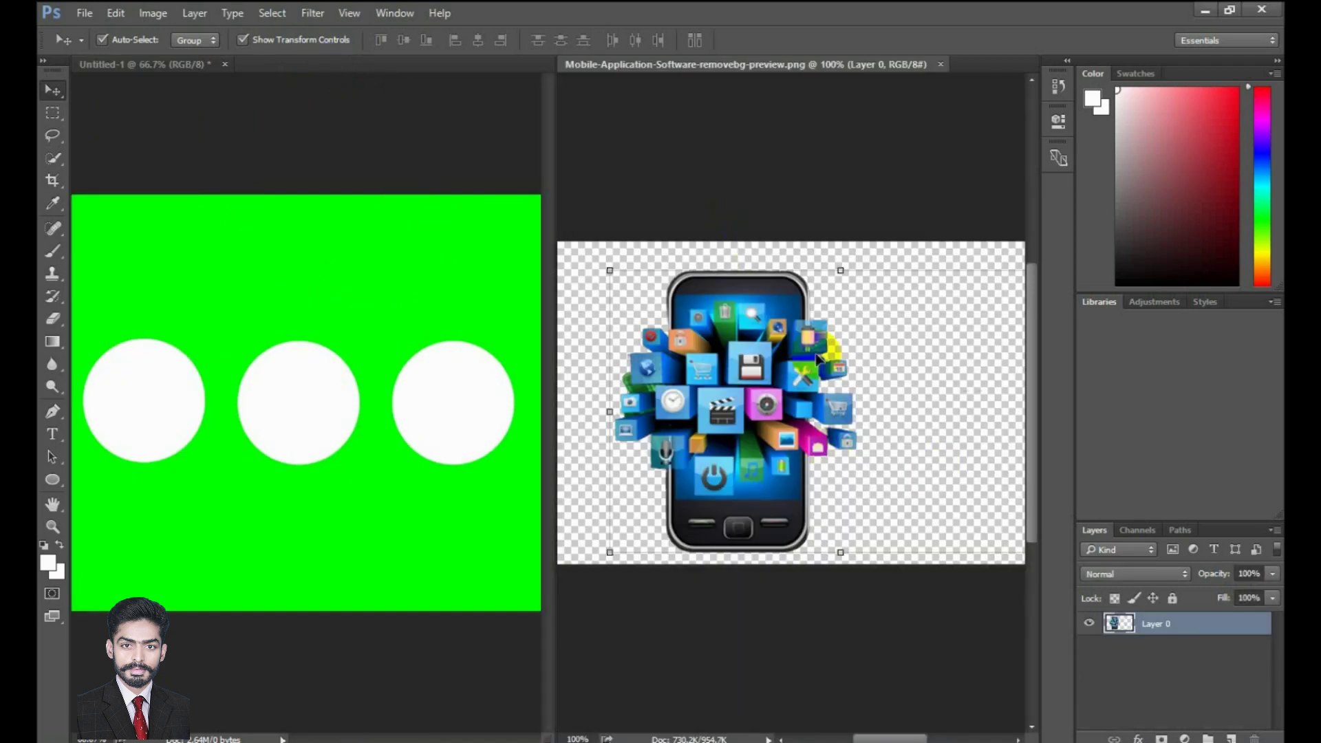
# - Drag the phone image into the banner and close its separate document
pyautogui.click(939, 623)
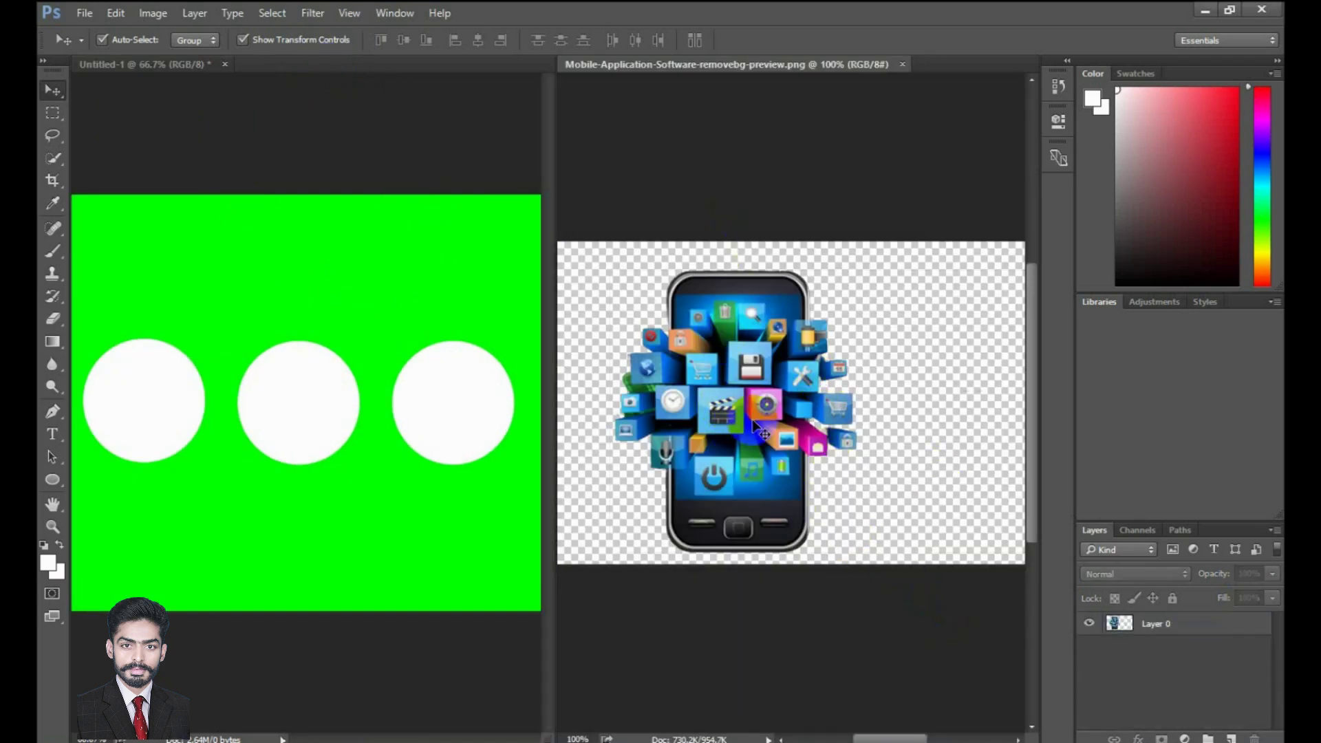
pyautogui.moveTo(753, 411); pyautogui.dragTo(354, 280)
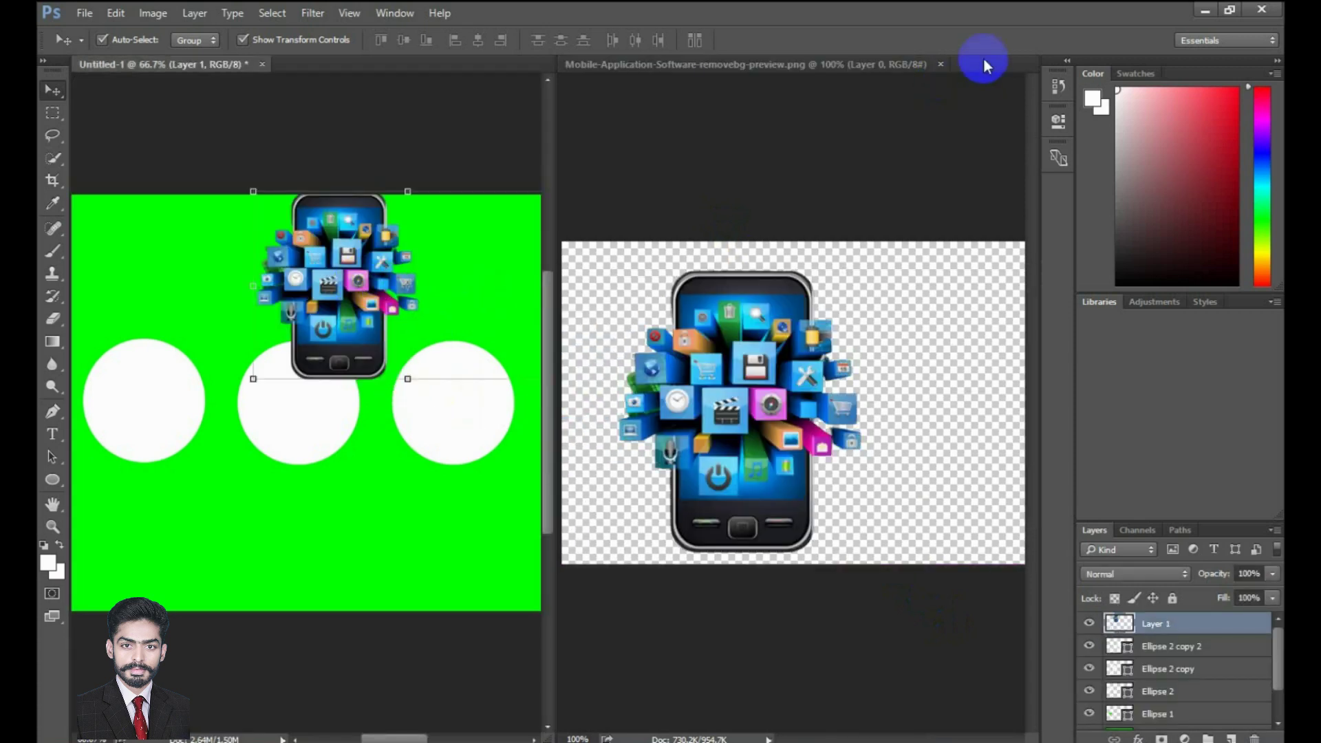
pyautogui.click(940, 64)
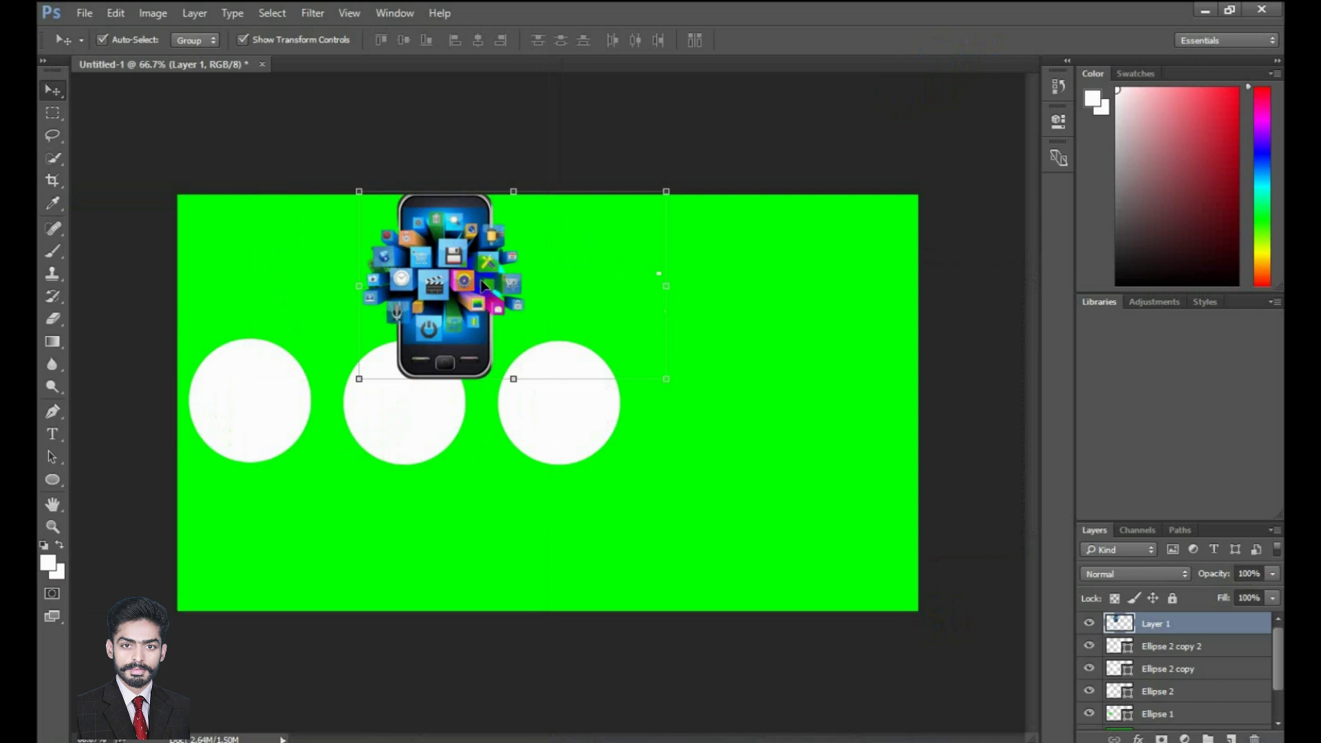
pyautogui.moveTo(455, 260)
pyautogui.mouseDown()
pyautogui.moveTo(762, 393)
pyautogui.moveTo(782, 378)
pyautogui.mouseUp()
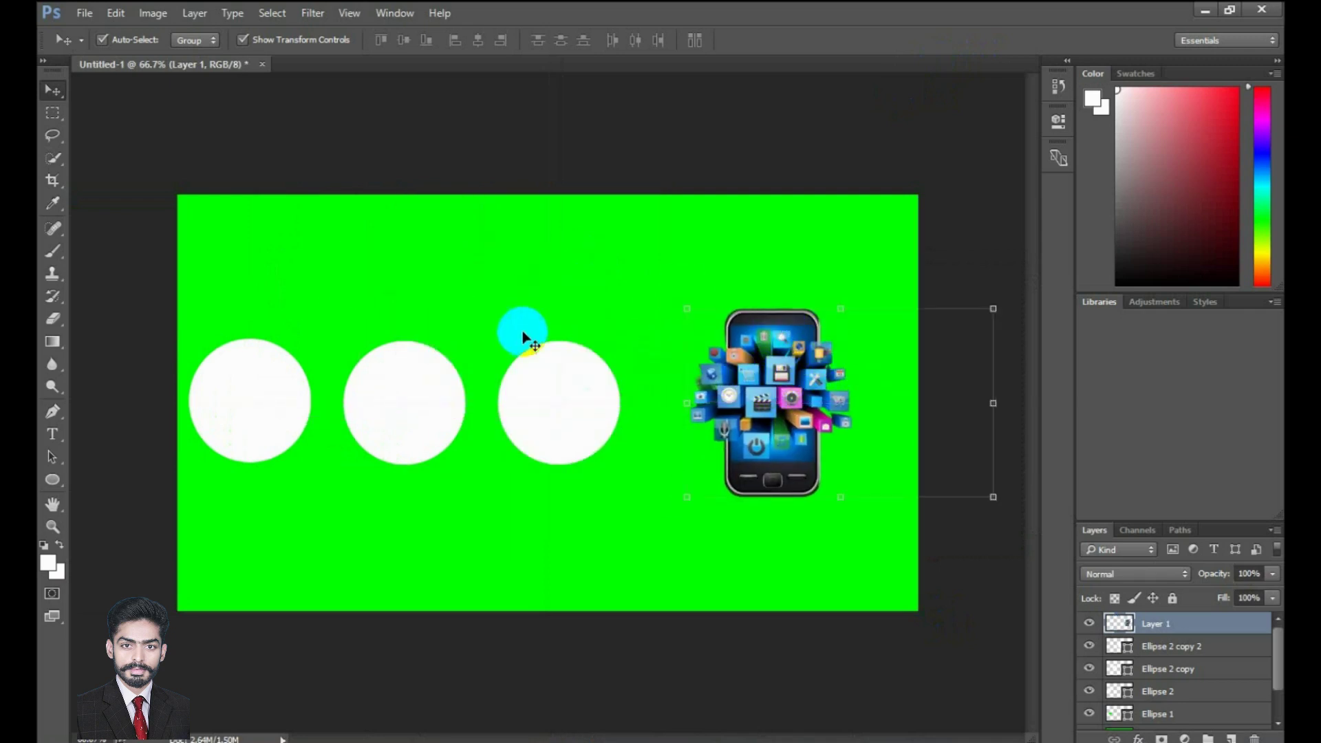
# - Enlarge the phone image and align it at the right, level with the circles
pyautogui.moveTo(993, 309); pyautogui.dragTo(1124, 207)
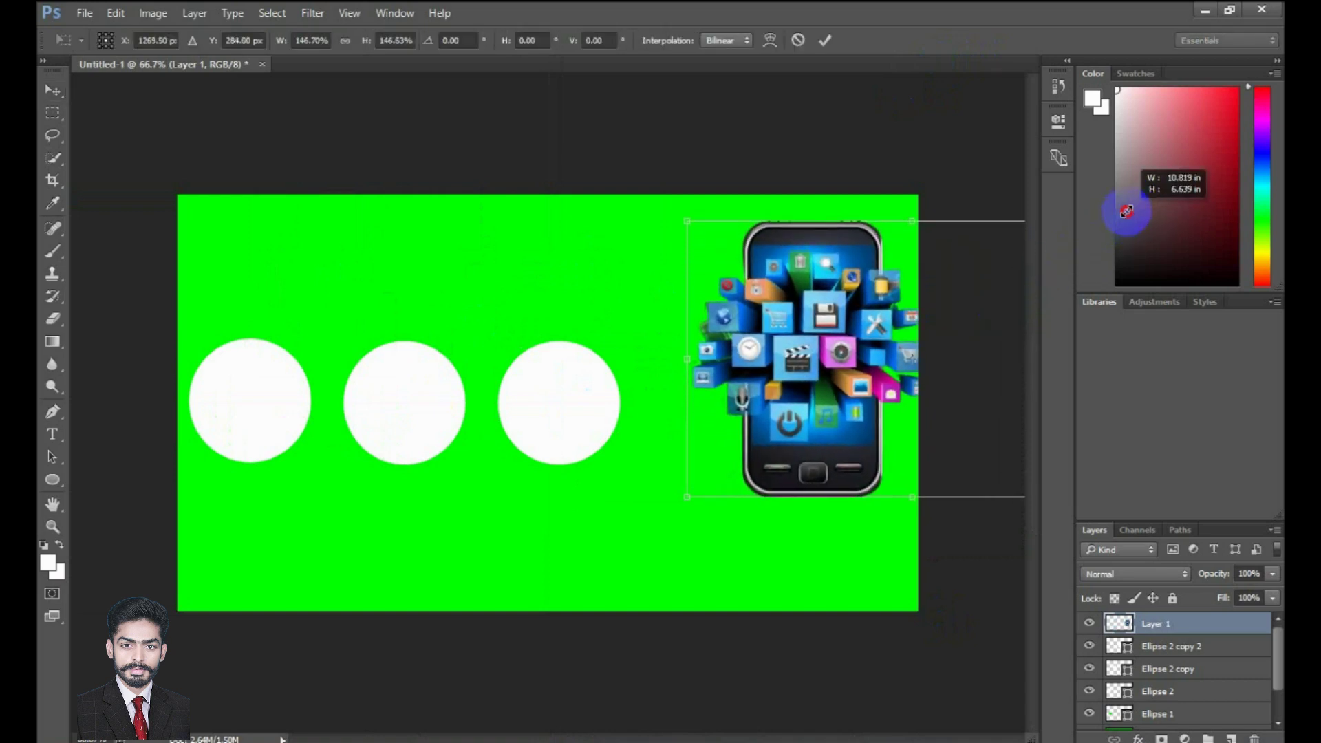
pyautogui.moveTo(768, 413)
pyautogui.mouseDown()
pyautogui.moveTo(747, 449)
pyautogui.moveTo(768, 442)
pyautogui.mouseUp()
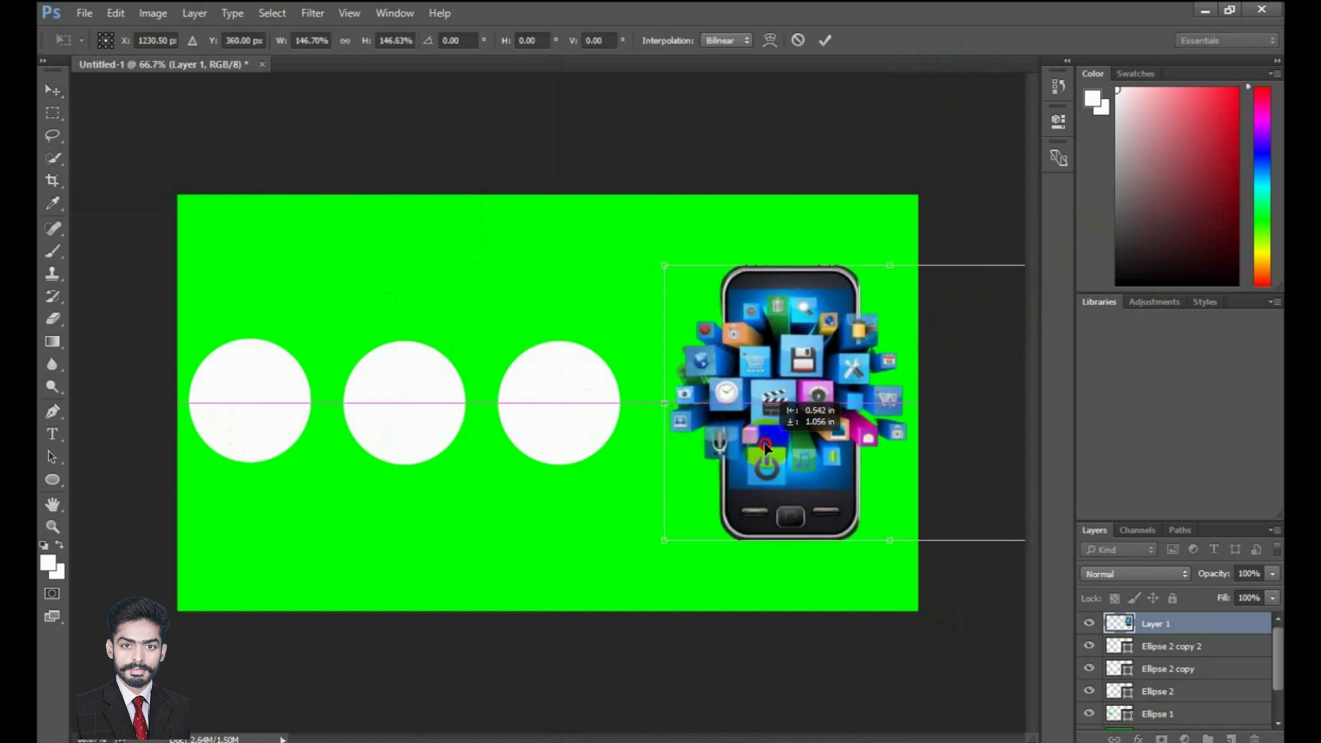
pyautogui.press('Return')
pyautogui.click(922, 451)
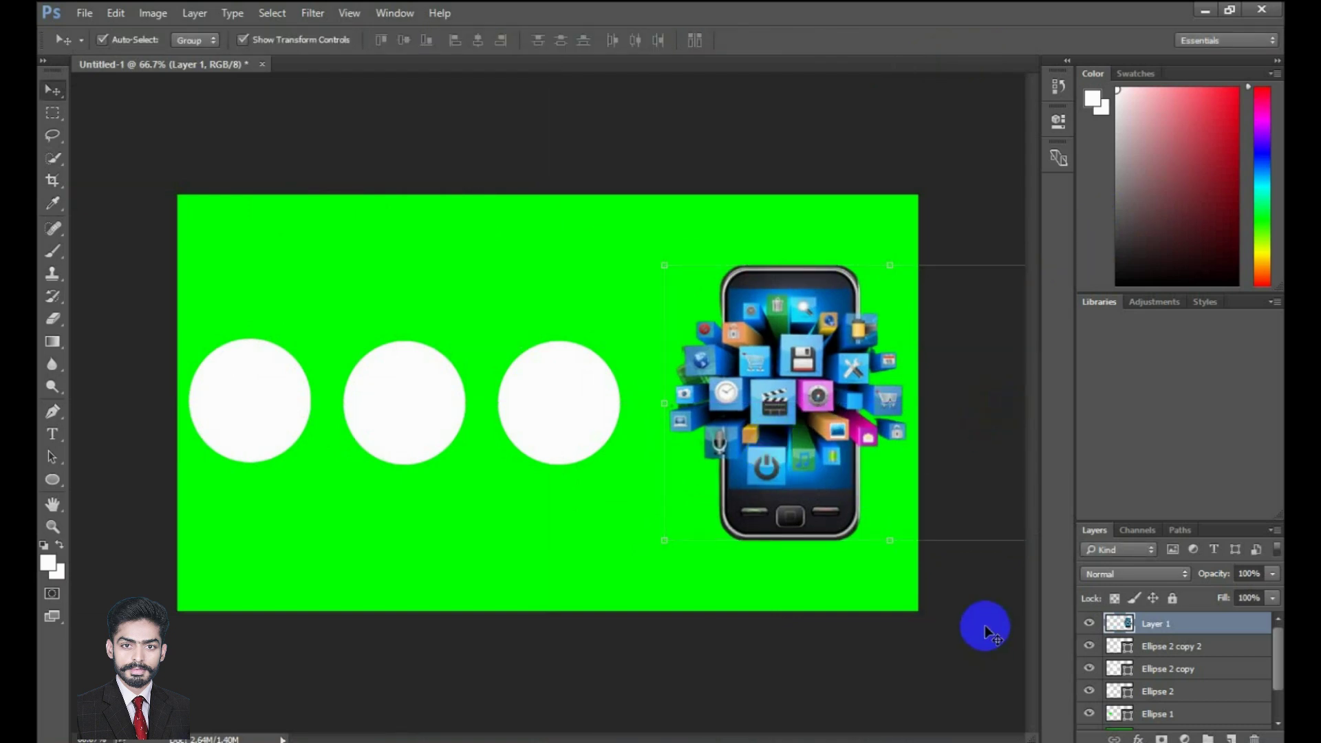
pyautogui.click(964, 621)
pyautogui.moveTo(794, 449); pyautogui.dragTo(803, 449)
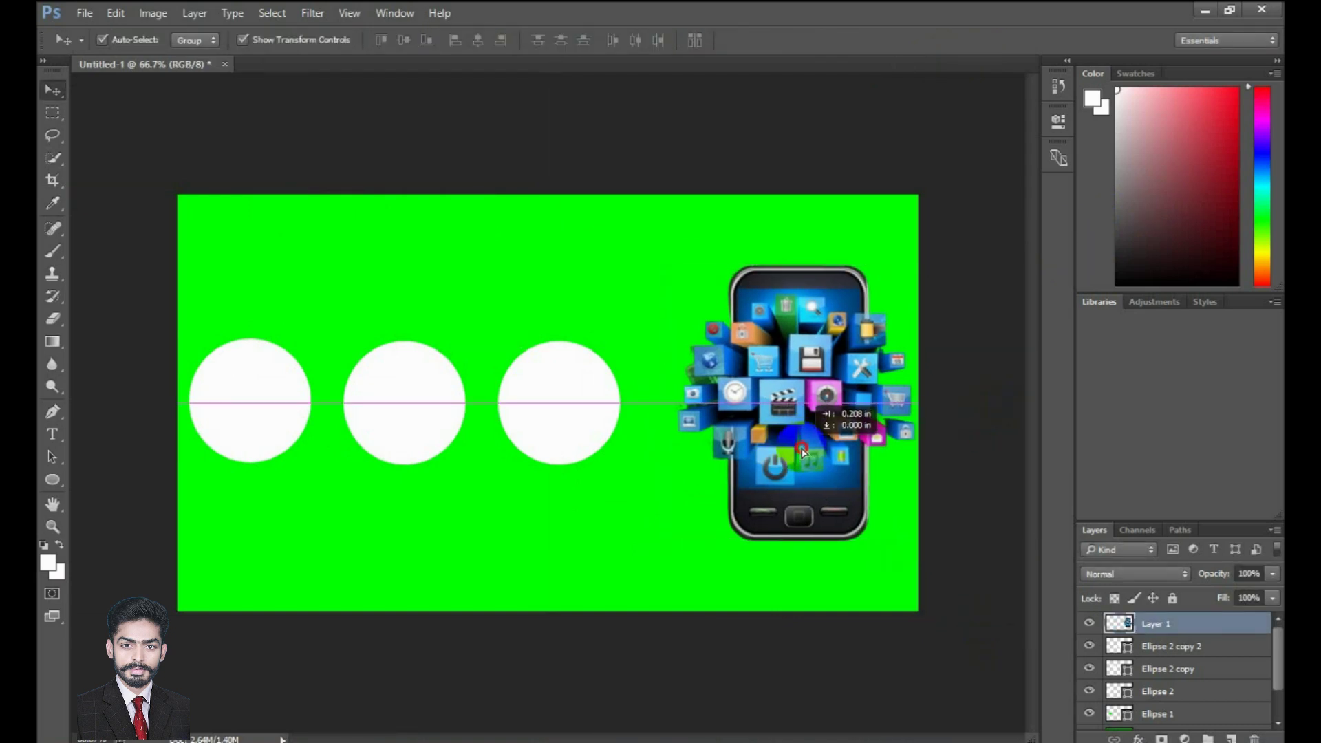
# - Type MONTHLY PRO above the first circle and scale it up into a large heading
pyautogui.click(919, 666)
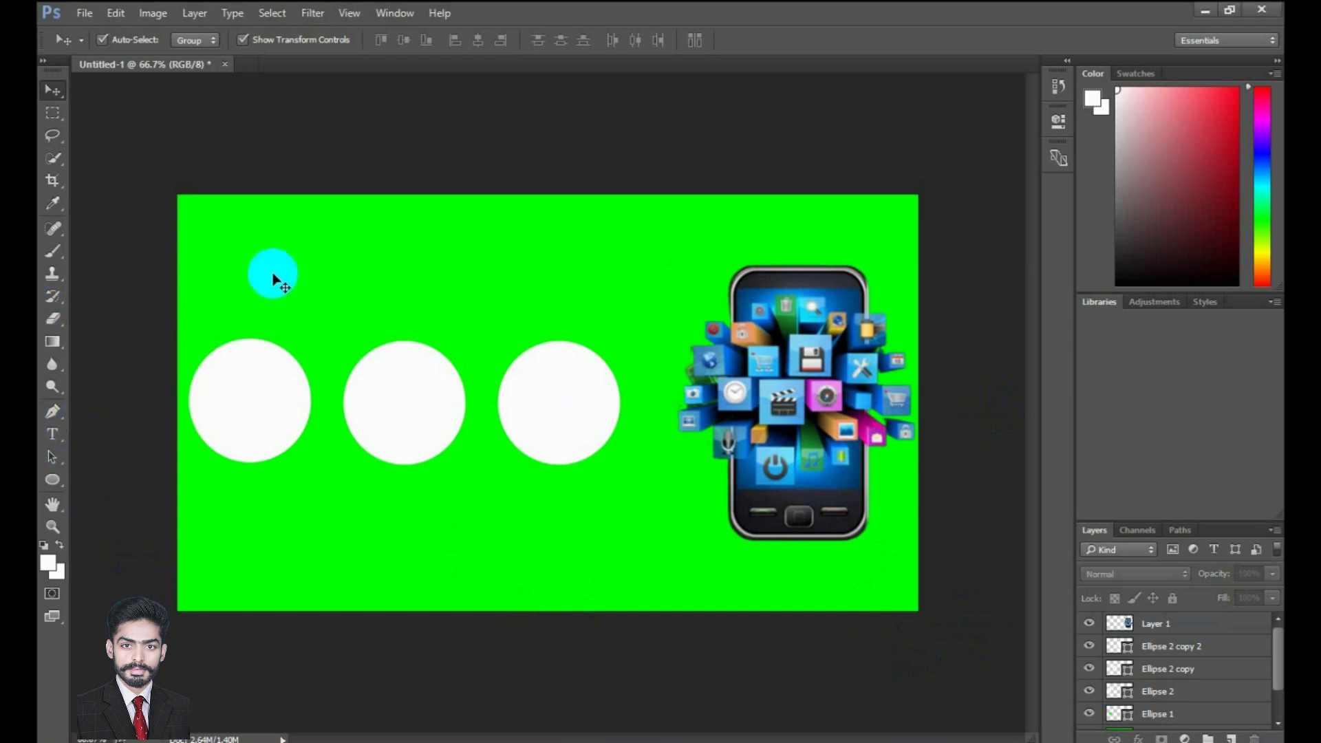
pyautogui.click(52, 434)
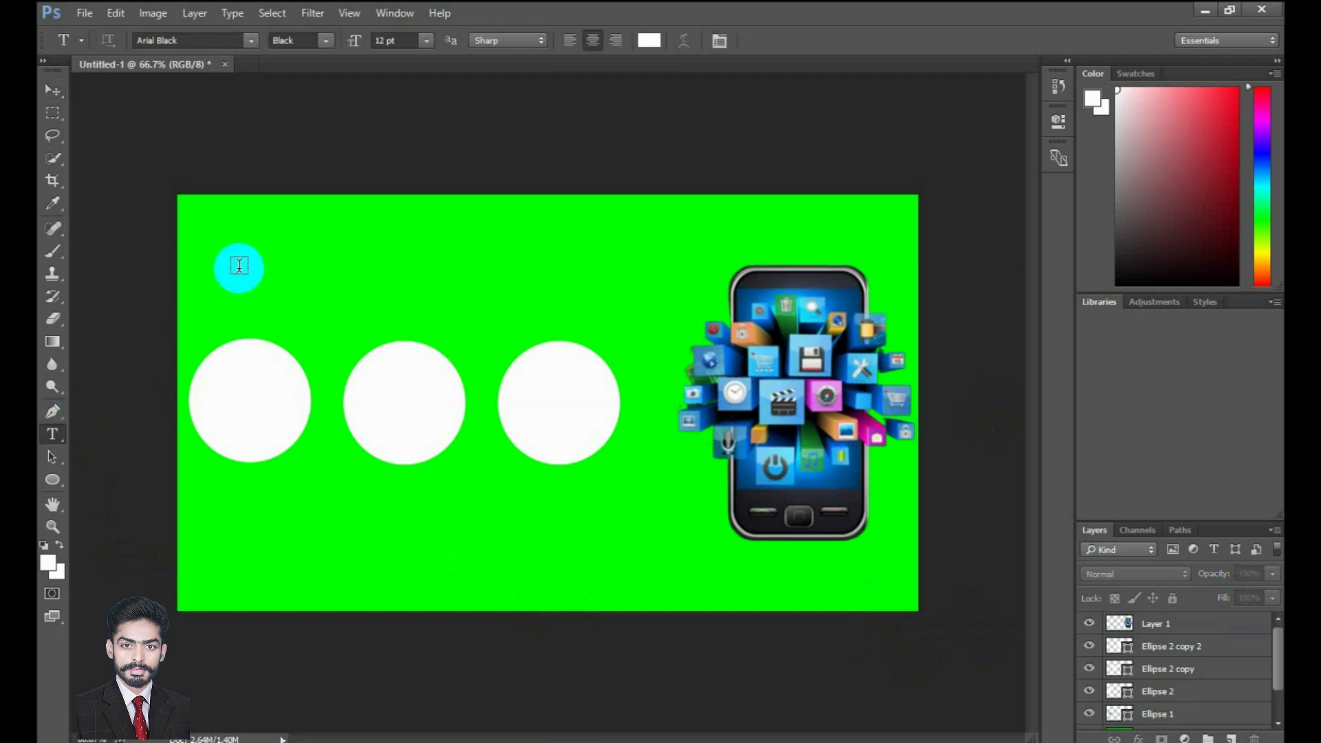
pyautogui.click(240, 269)
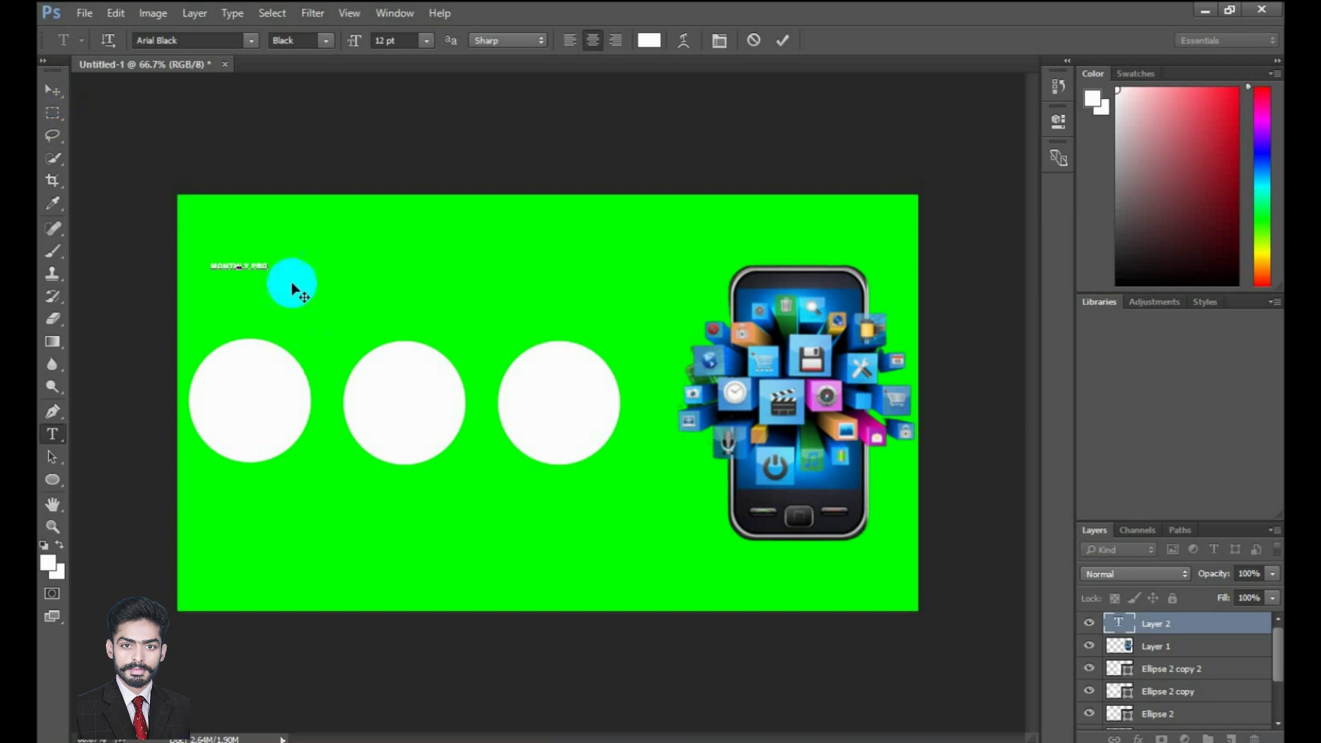
pyautogui.click(53, 93)
pyautogui.click(265, 277)
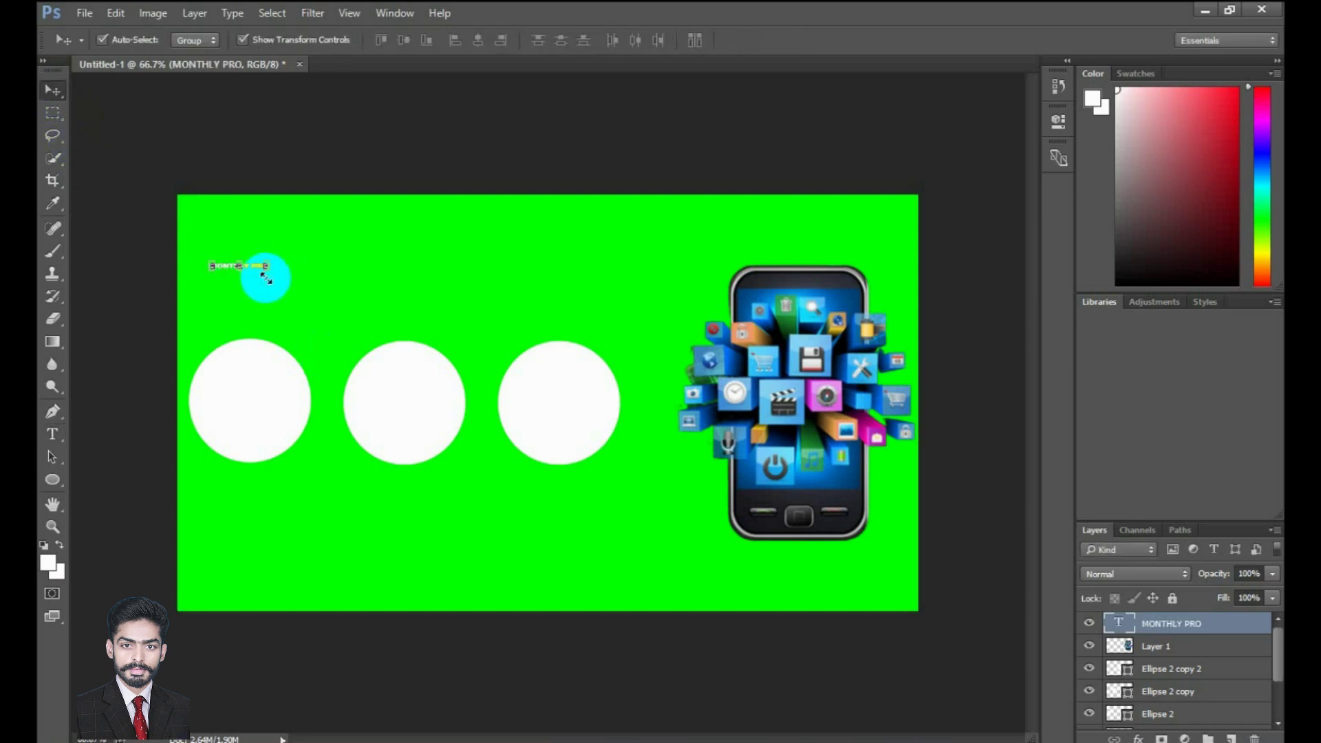
pyautogui.moveTo(267, 268); pyautogui.dragTo(620, 559)
pyautogui.moveTo(442, 300); pyautogui.dragTo(436, 286)
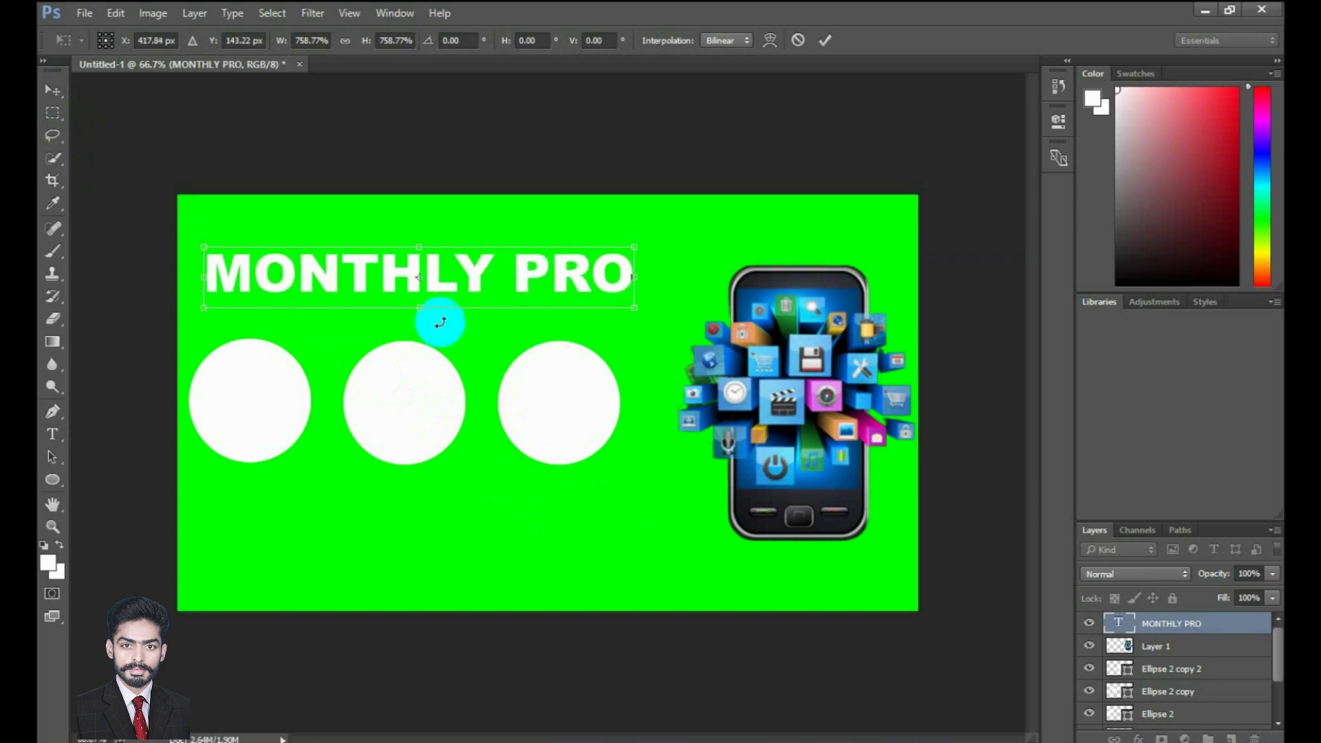
pyautogui.press('Return')
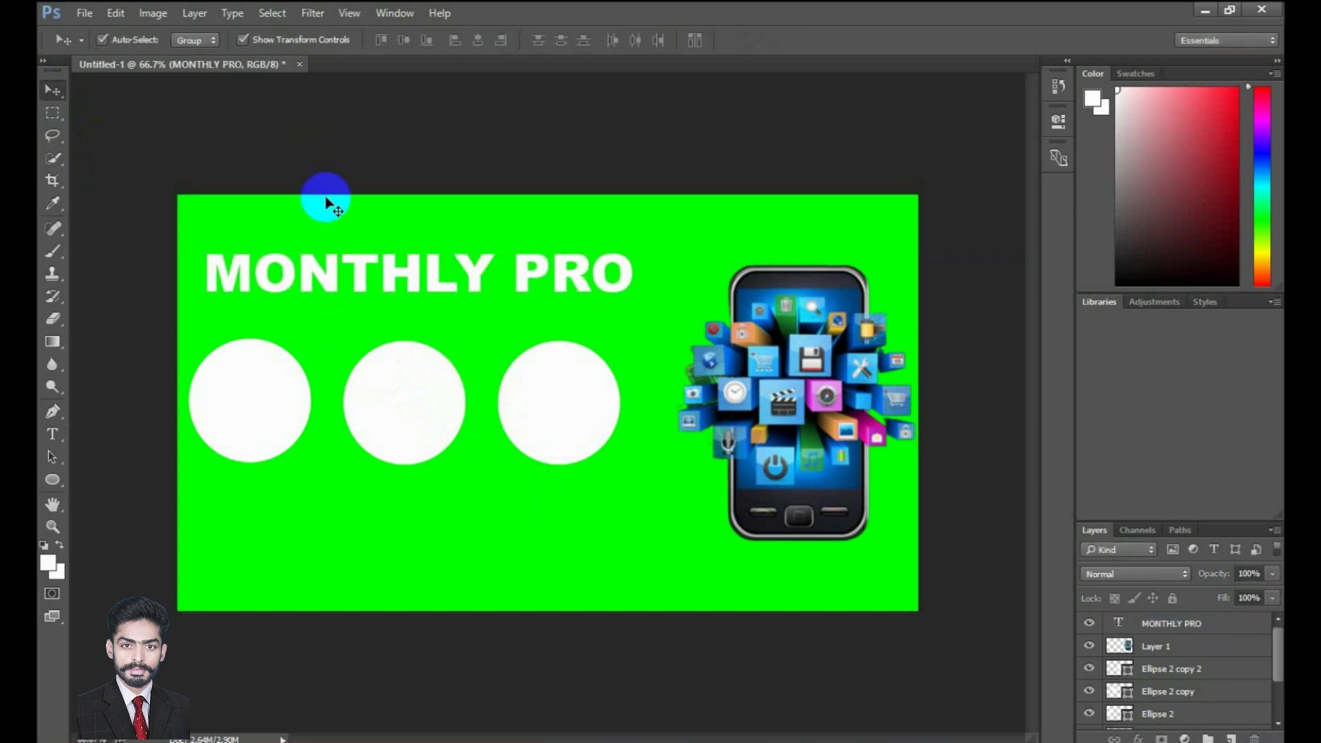
# - Change the MONTHLY PRO heading text colour to red
pyautogui.click(406, 279)
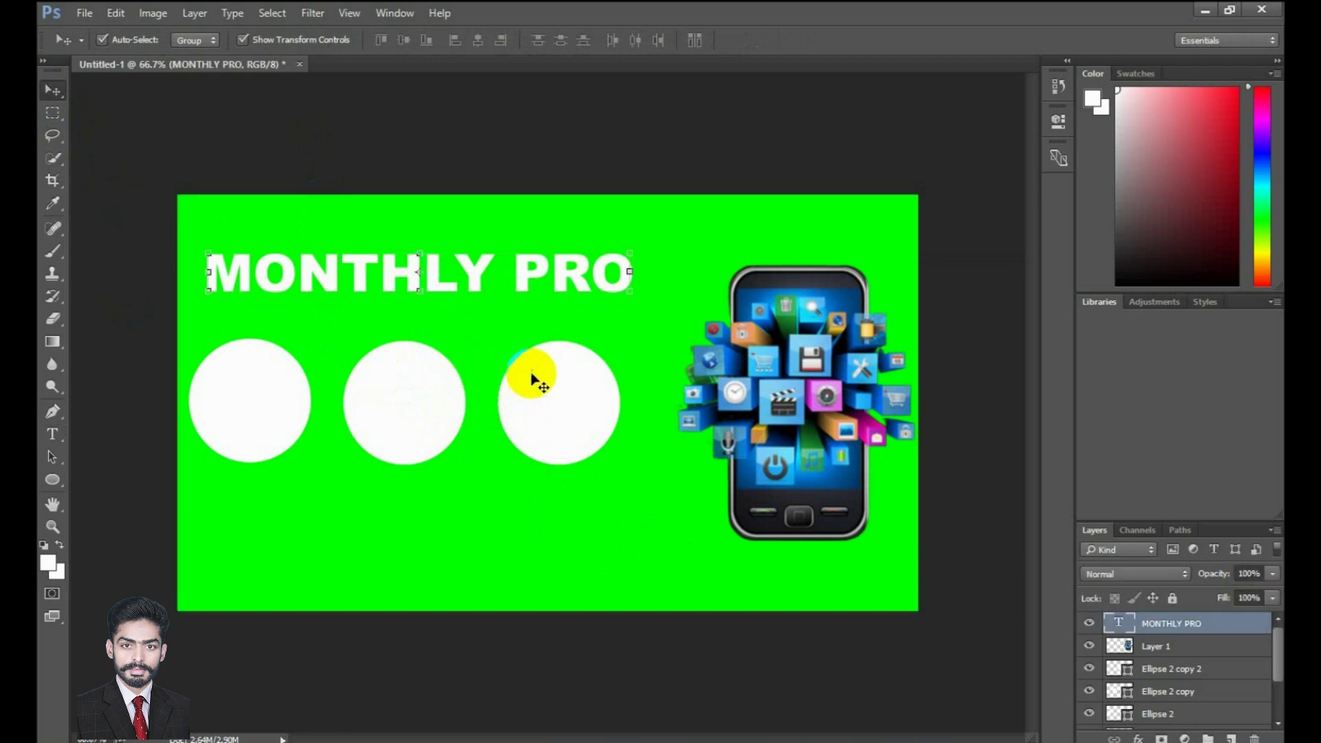
pyautogui.doubleClick(1117, 625)
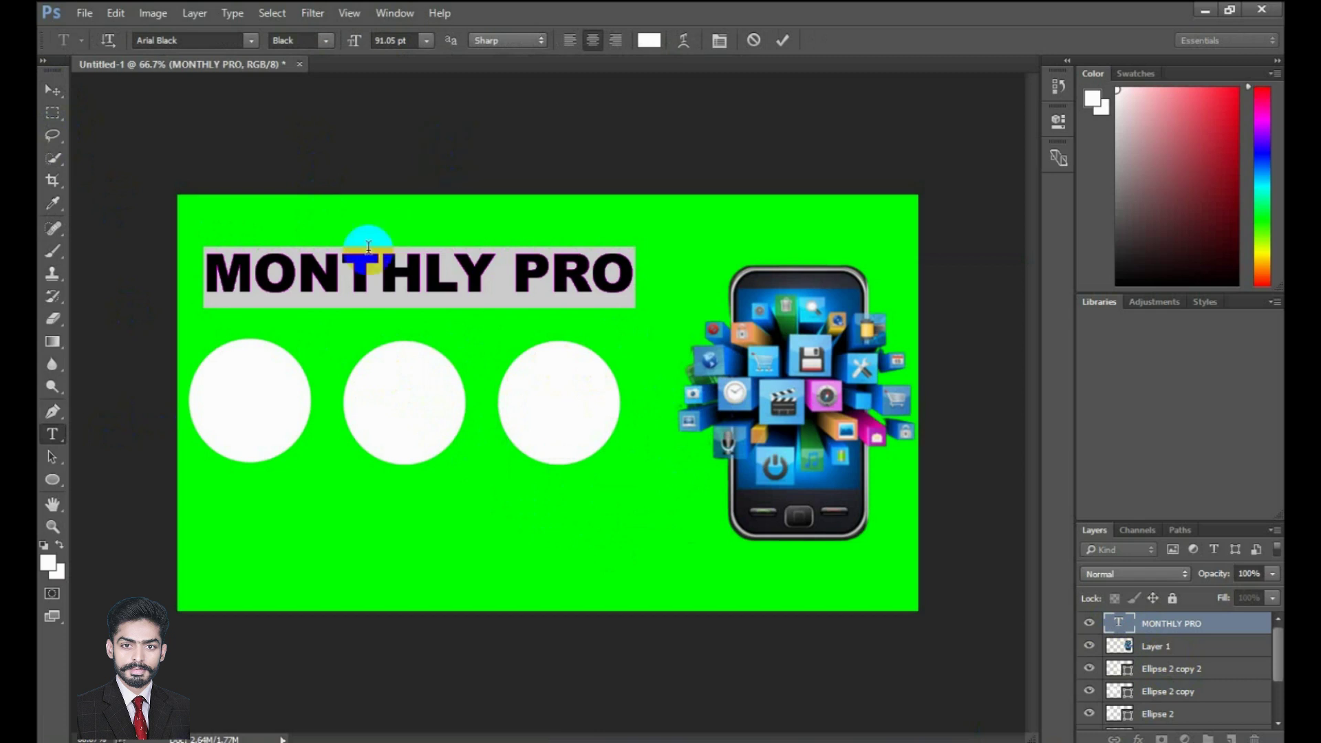
pyautogui.click(650, 40)
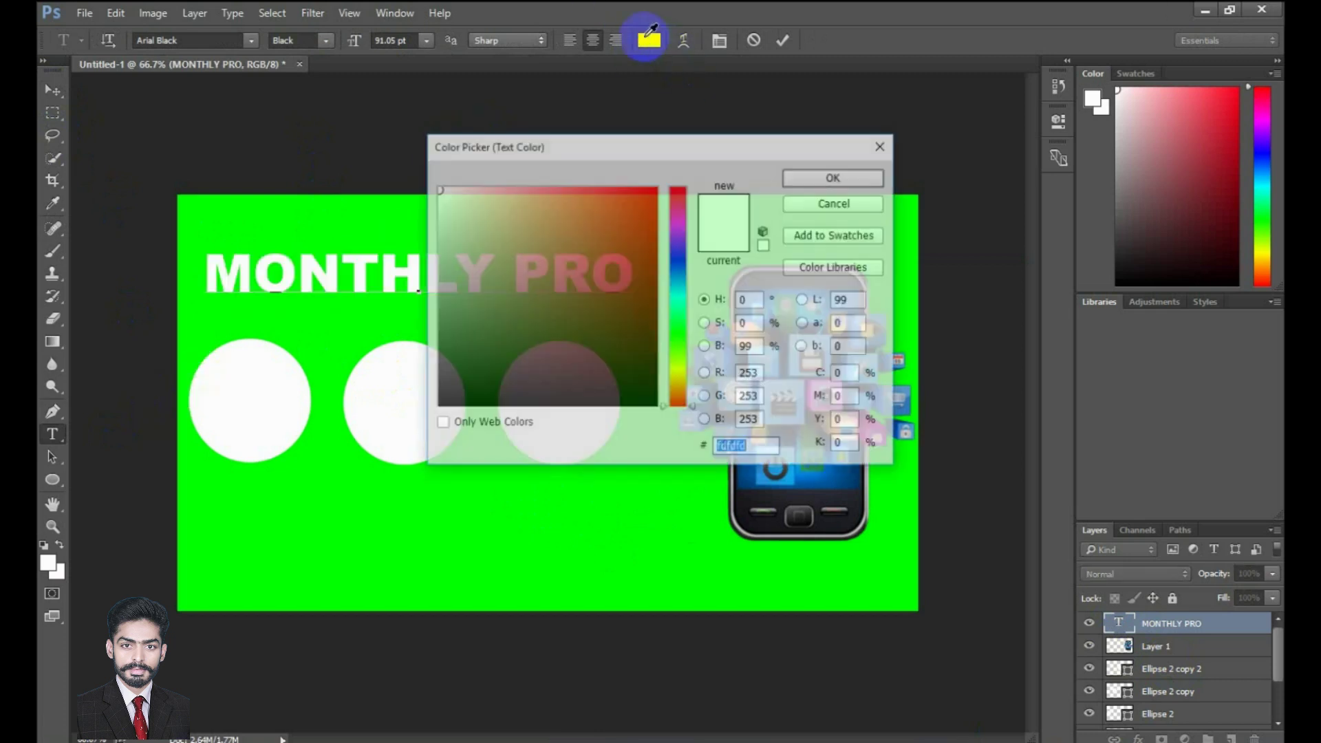
pyautogui.click(647, 190)
pyautogui.click(833, 177)
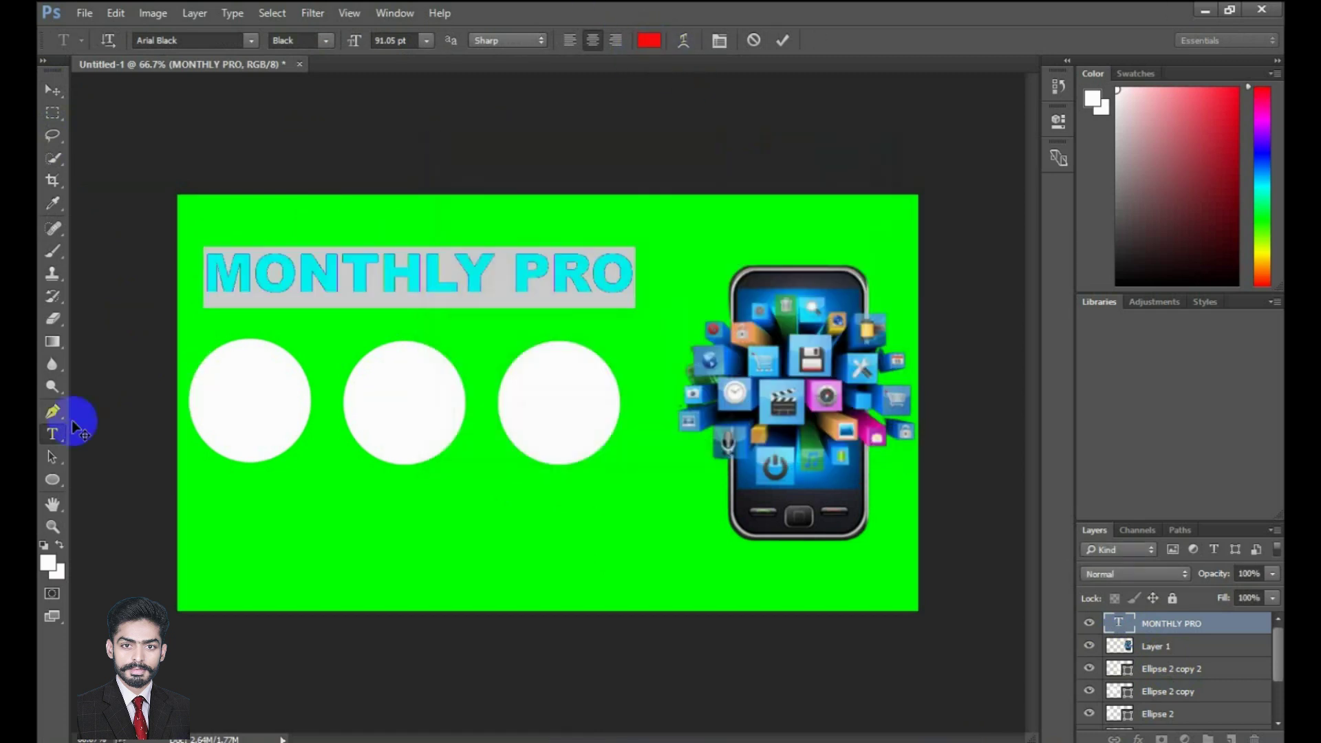
# - Set the foreground colour to the same red and commit the text edit
pyautogui.click(49, 563)
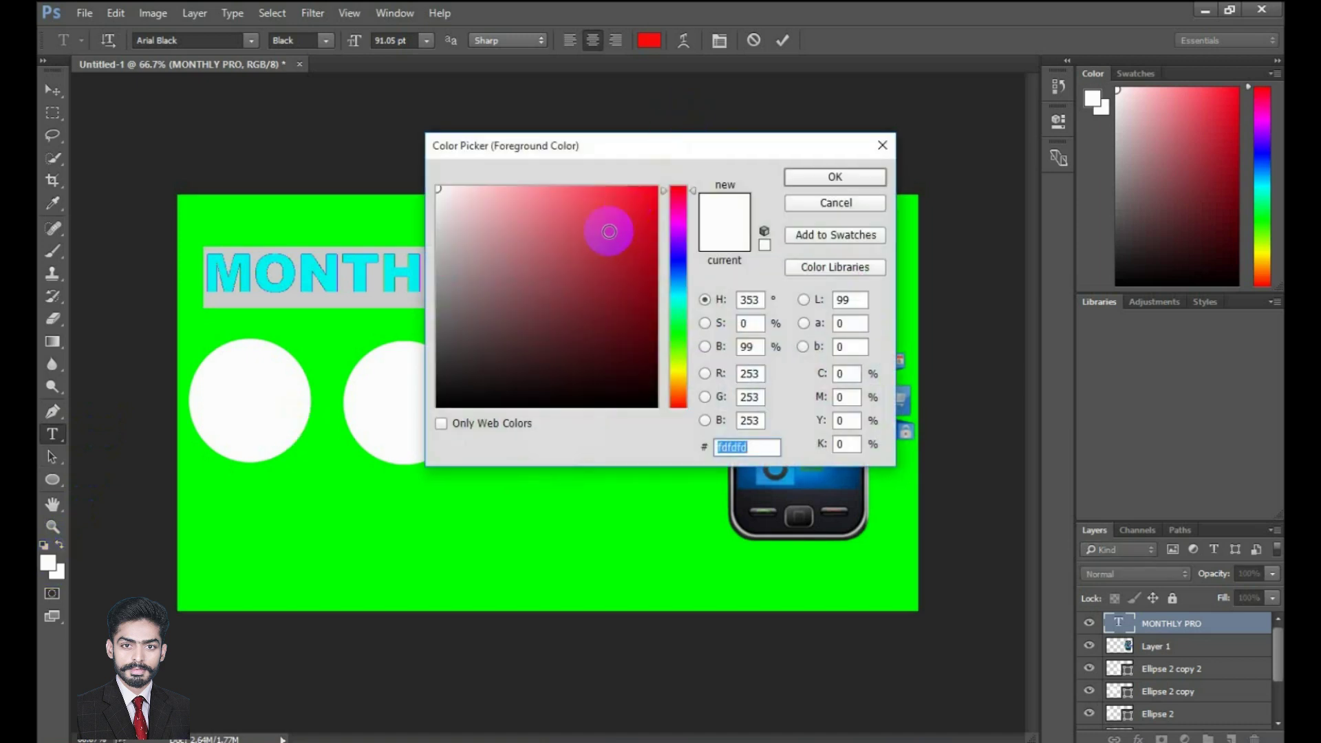
pyautogui.click(650, 197)
pyautogui.click(802, 177)
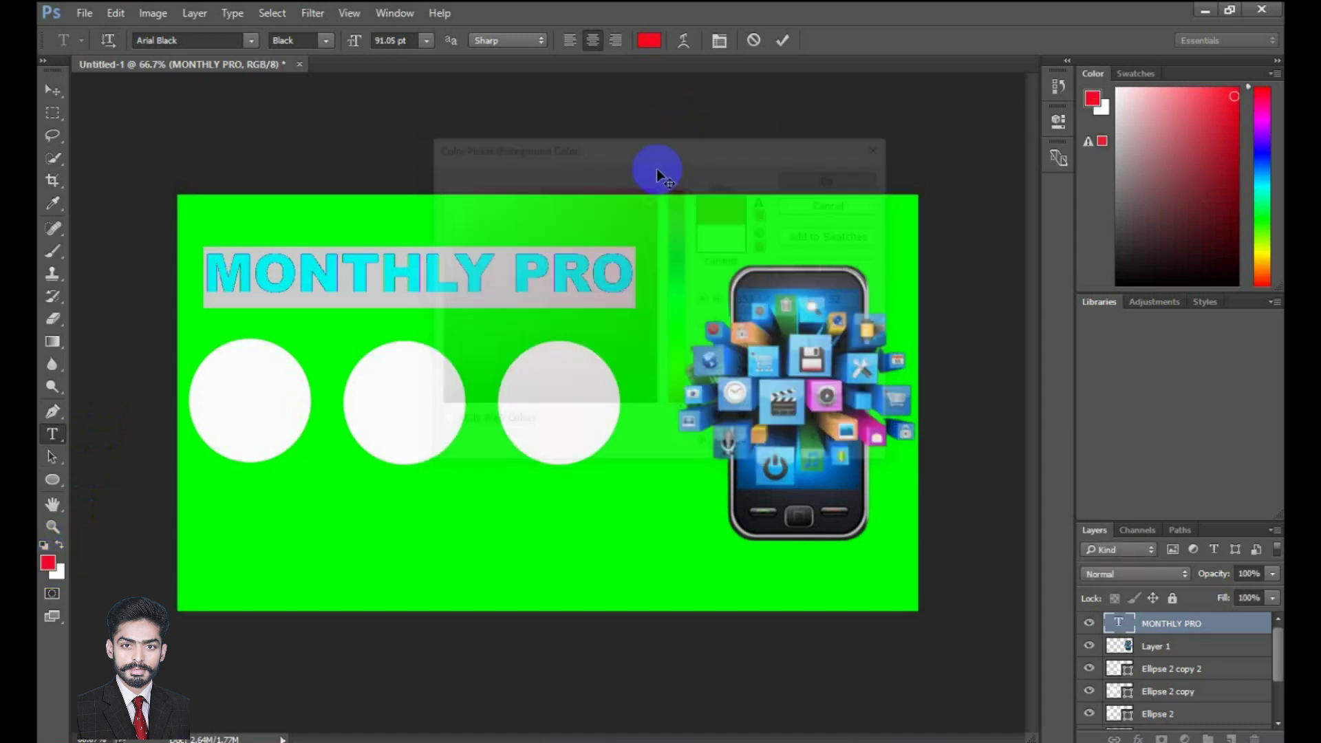
pyautogui.click(51, 91)
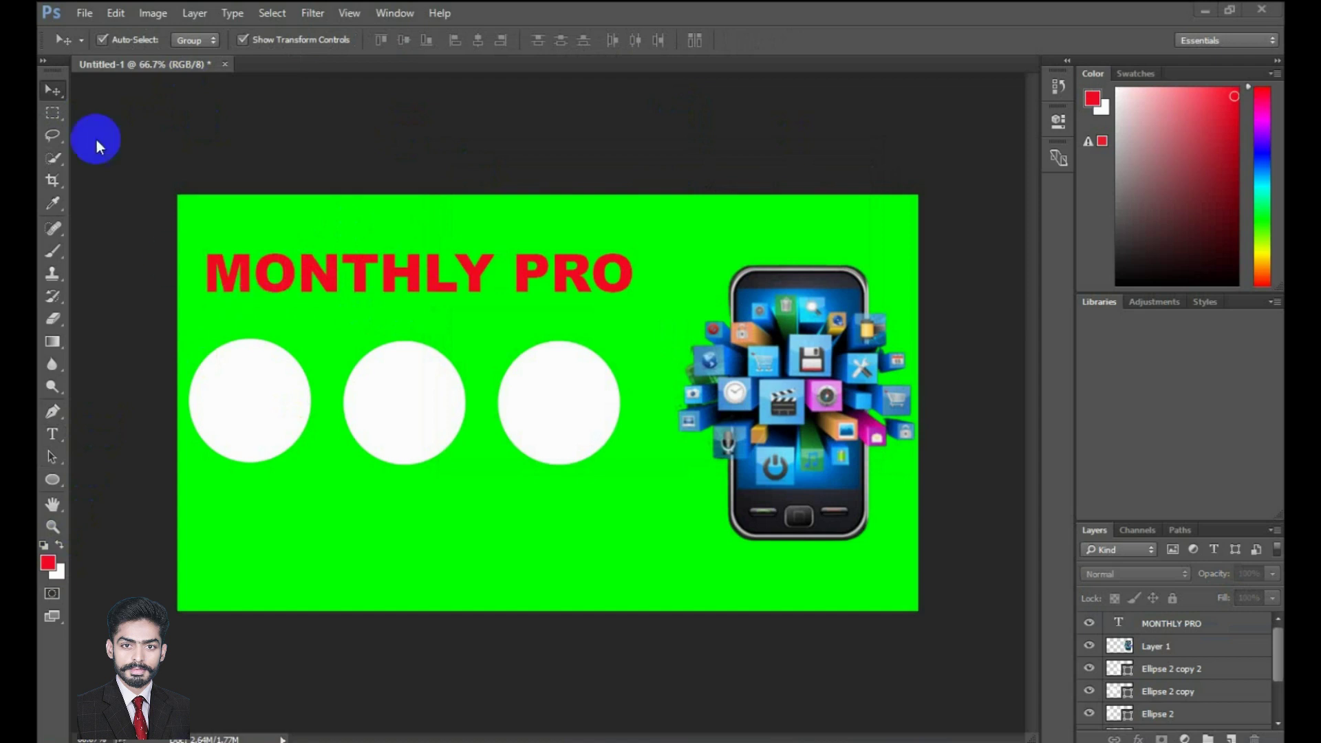
# - Raise the MONTHLY PRO heading slightly and duplicate it below the original
pyautogui.click(274, 277)
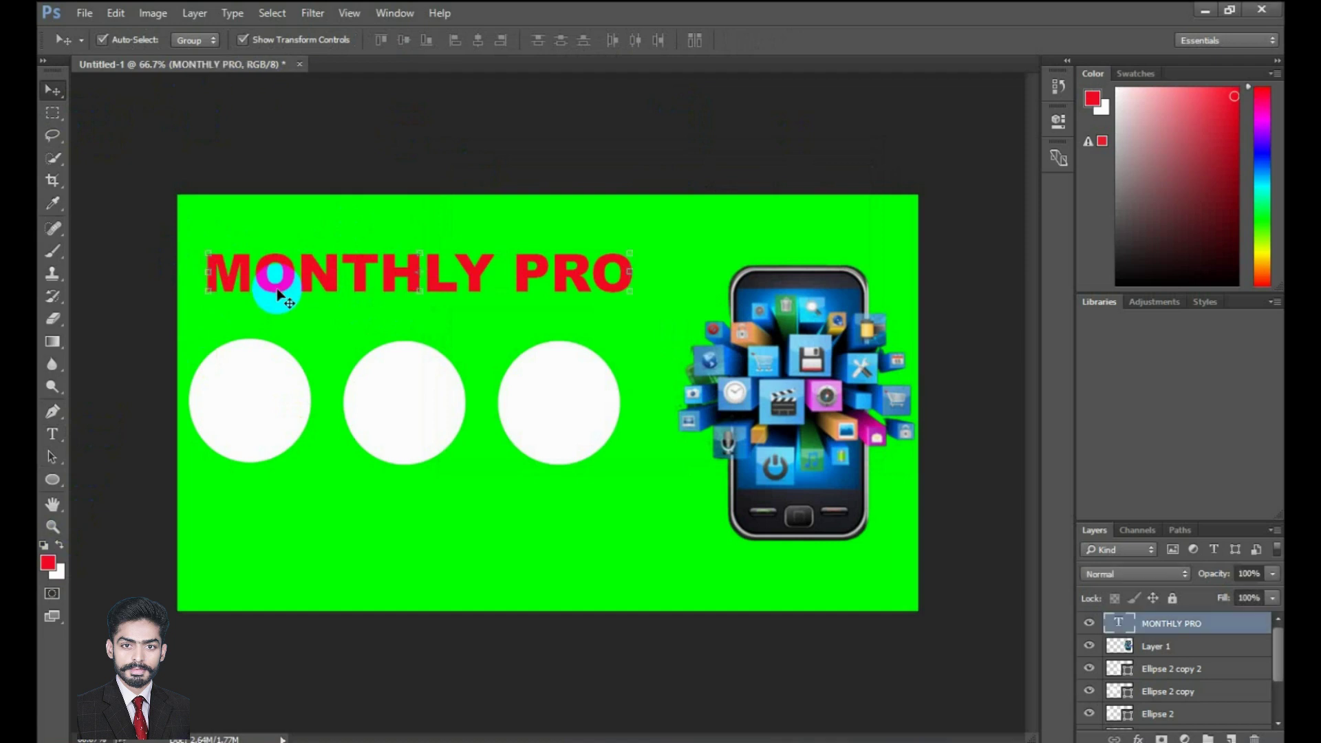
pyautogui.moveTo(279, 295); pyautogui.dragTo(282, 289)
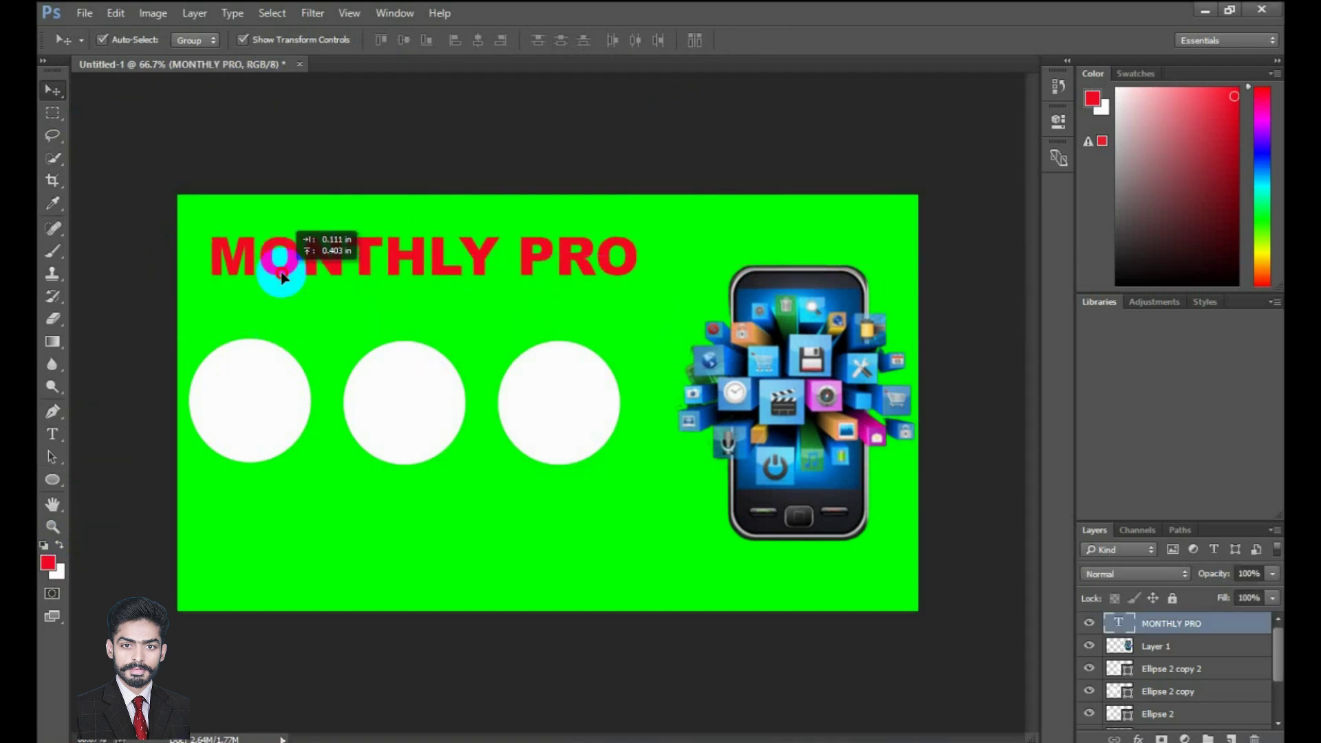
pyautogui.moveTo(282, 275); pyautogui.dragTo(281, 257)
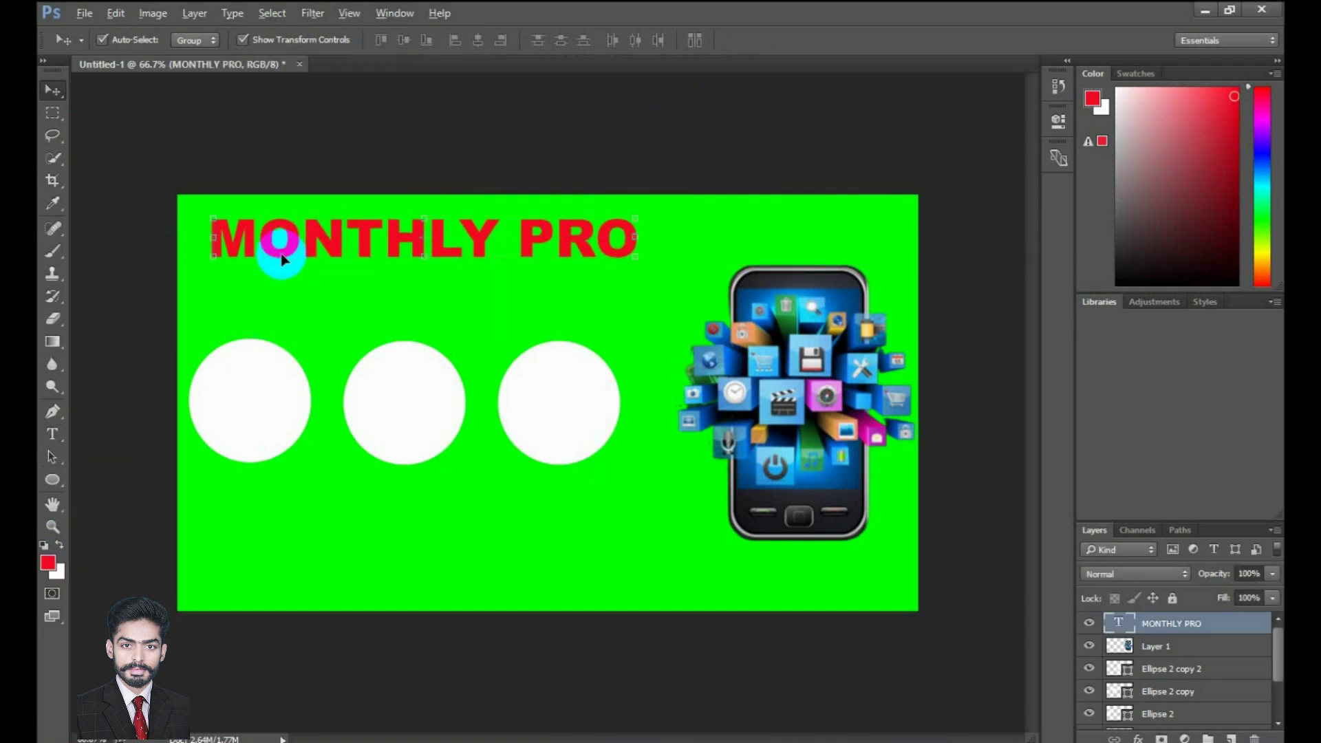
pyautogui.moveTo(282, 258); pyautogui.dragTo(300, 297)
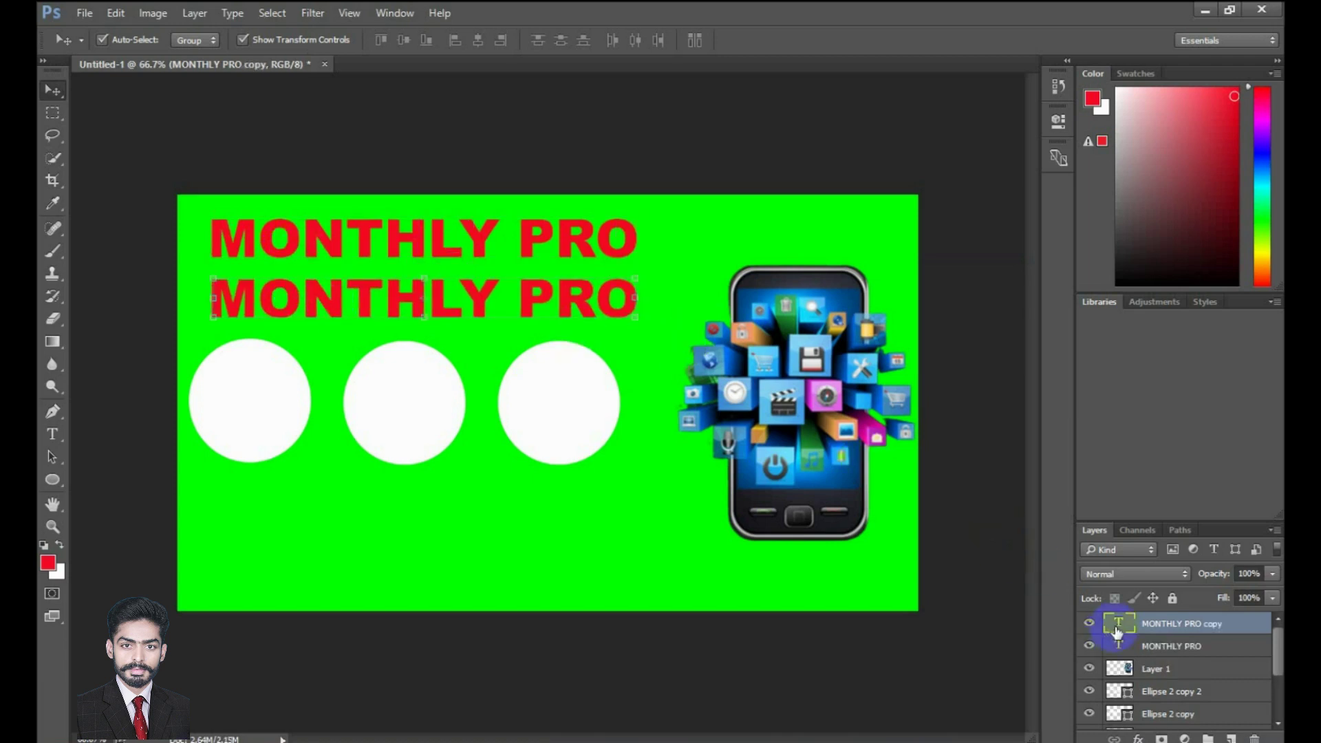
# - Retype the copy as 40 GB, move it onto the first circle, and resize it
pyautogui.doubleClick(1116, 628)
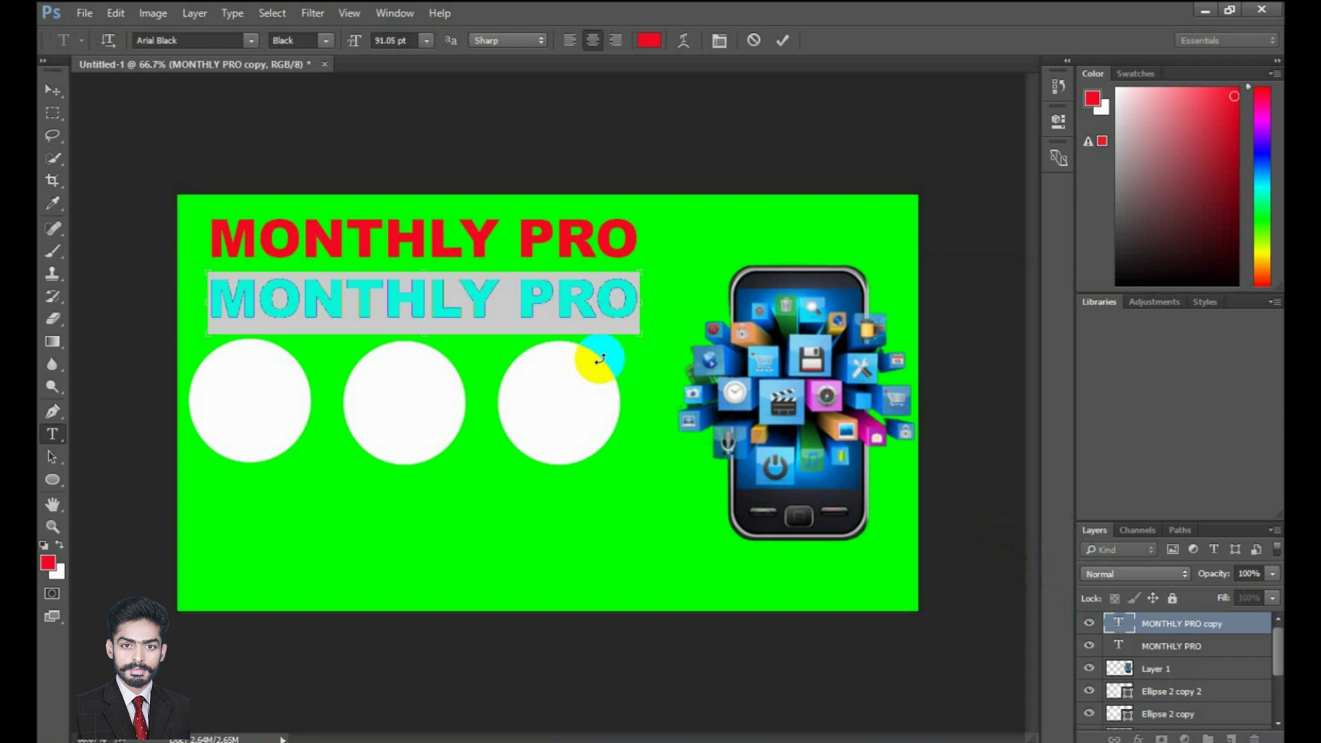
pyautogui.write('40 GB')
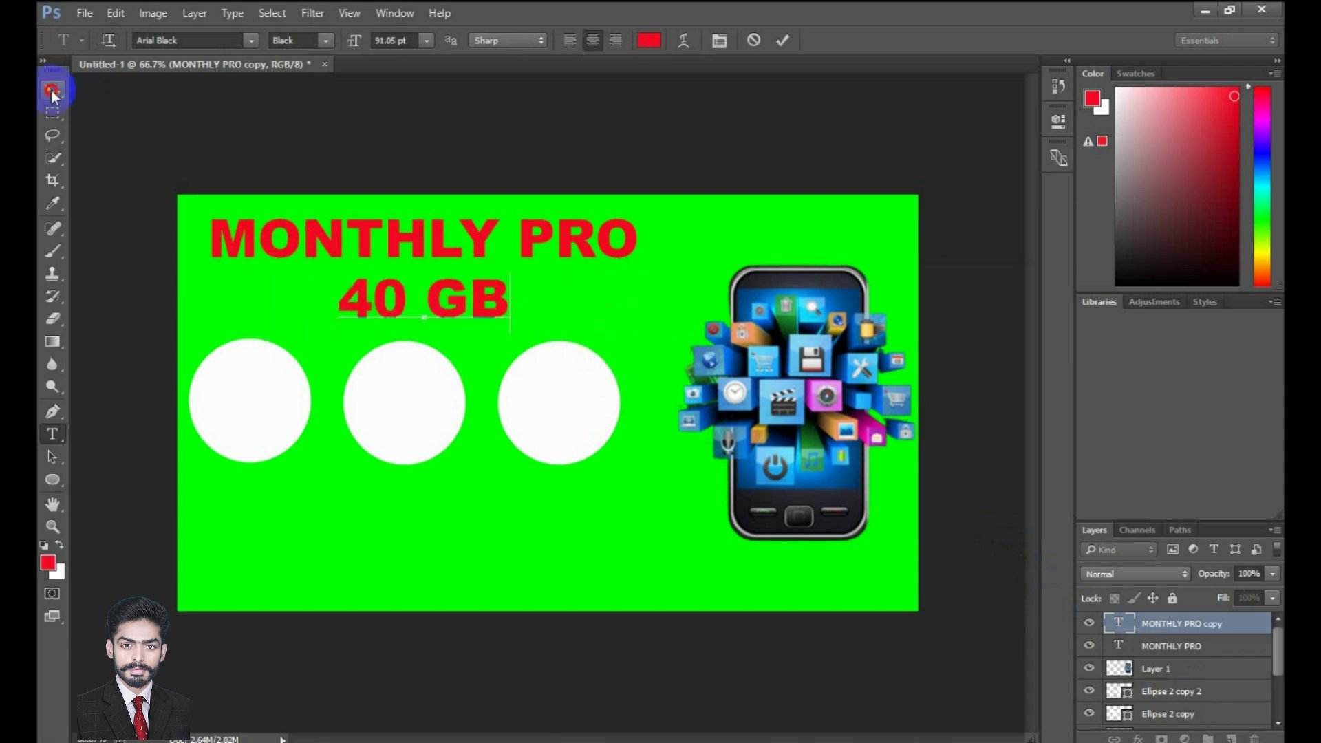
pyautogui.click(53, 90)
pyautogui.moveTo(455, 316)
pyautogui.mouseDown()
pyautogui.moveTo(294, 416)
pyautogui.moveTo(301, 394)
pyautogui.moveTo(348, 395)
pyautogui.moveTo(324, 403)
pyautogui.moveTo(273, 381)
pyautogui.moveTo(279, 411)
pyautogui.mouseUp()
pyautogui.hotkey('ctrl', 't')
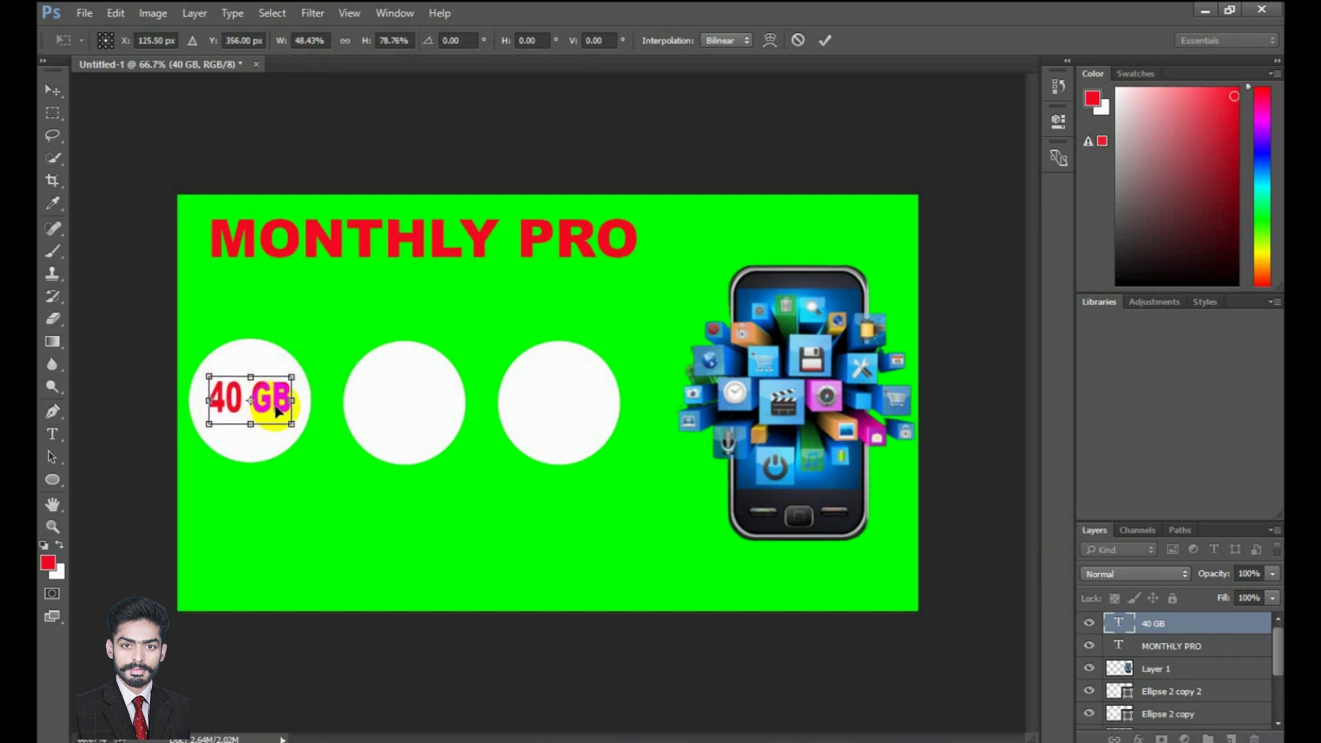
pyautogui.press('Return')
pyautogui.click(186, 278)
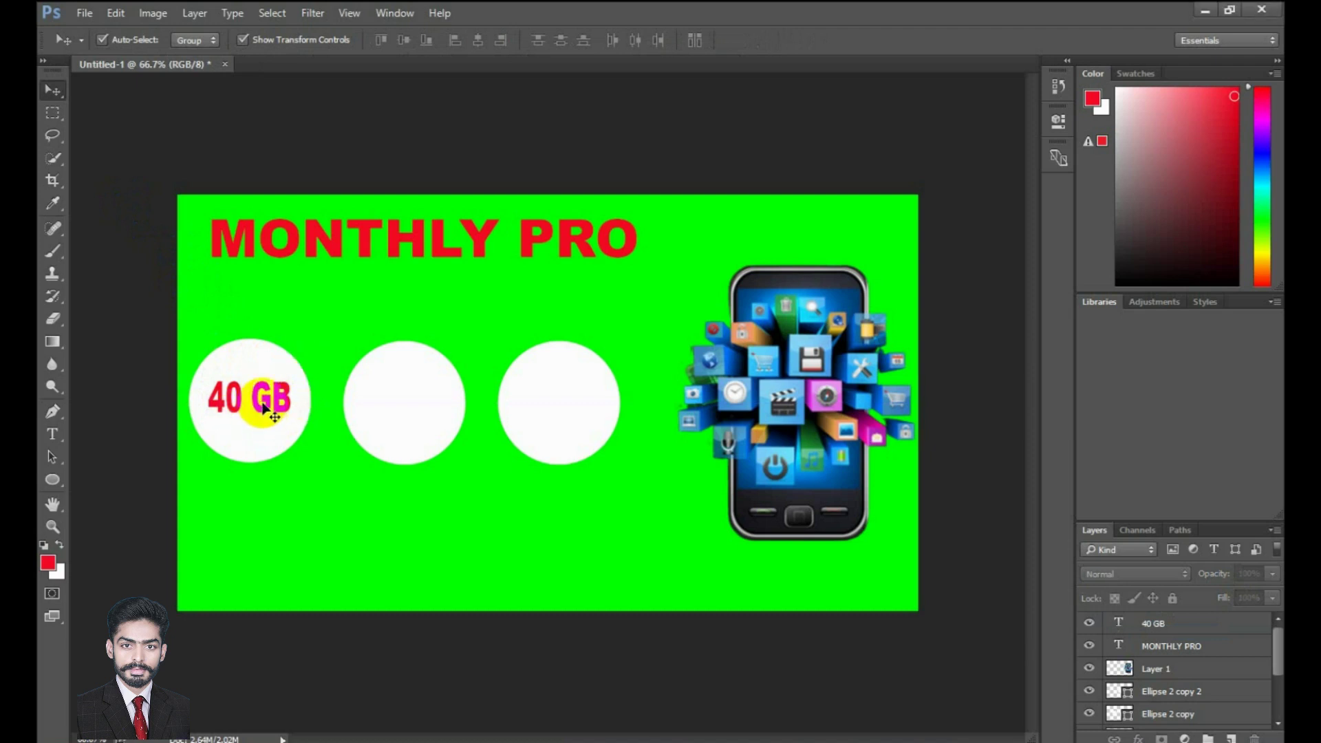
pyautogui.click(260, 411)
# - Copy the label to the second circle and retype it as 600 / OTHER / NETWORK / MINS
pyautogui.moveTo(260, 411); pyautogui.dragTo(411, 414)
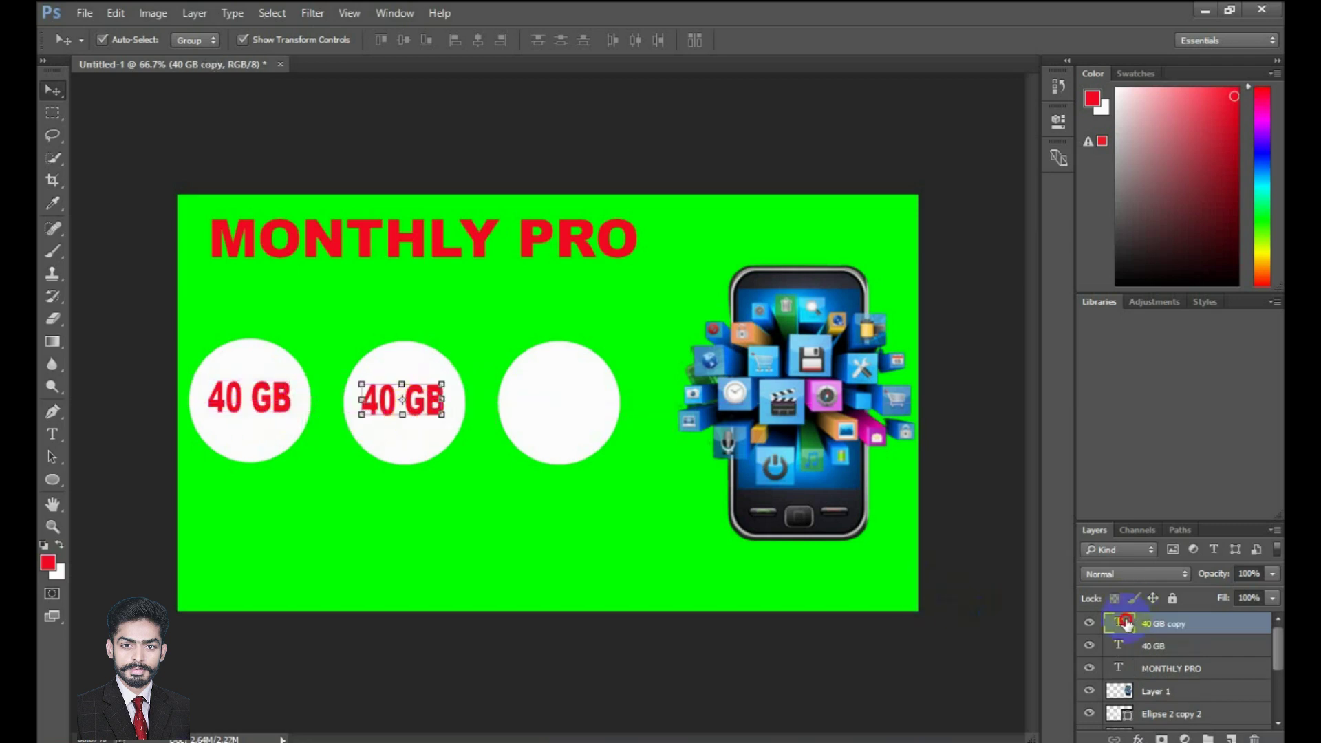
pyautogui.doubleClick(1125, 622)
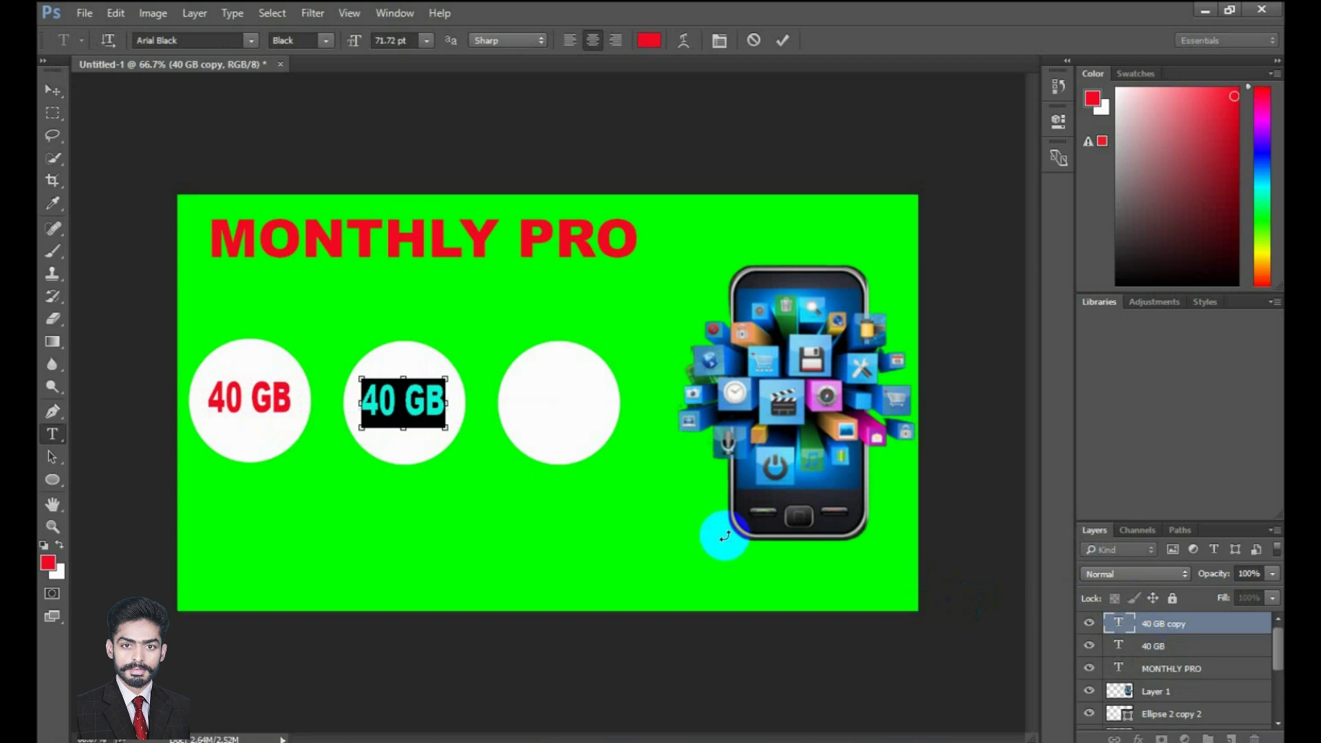
pyautogui.write('OTHER NETWORK MINS')
pyautogui.click(305, 398)
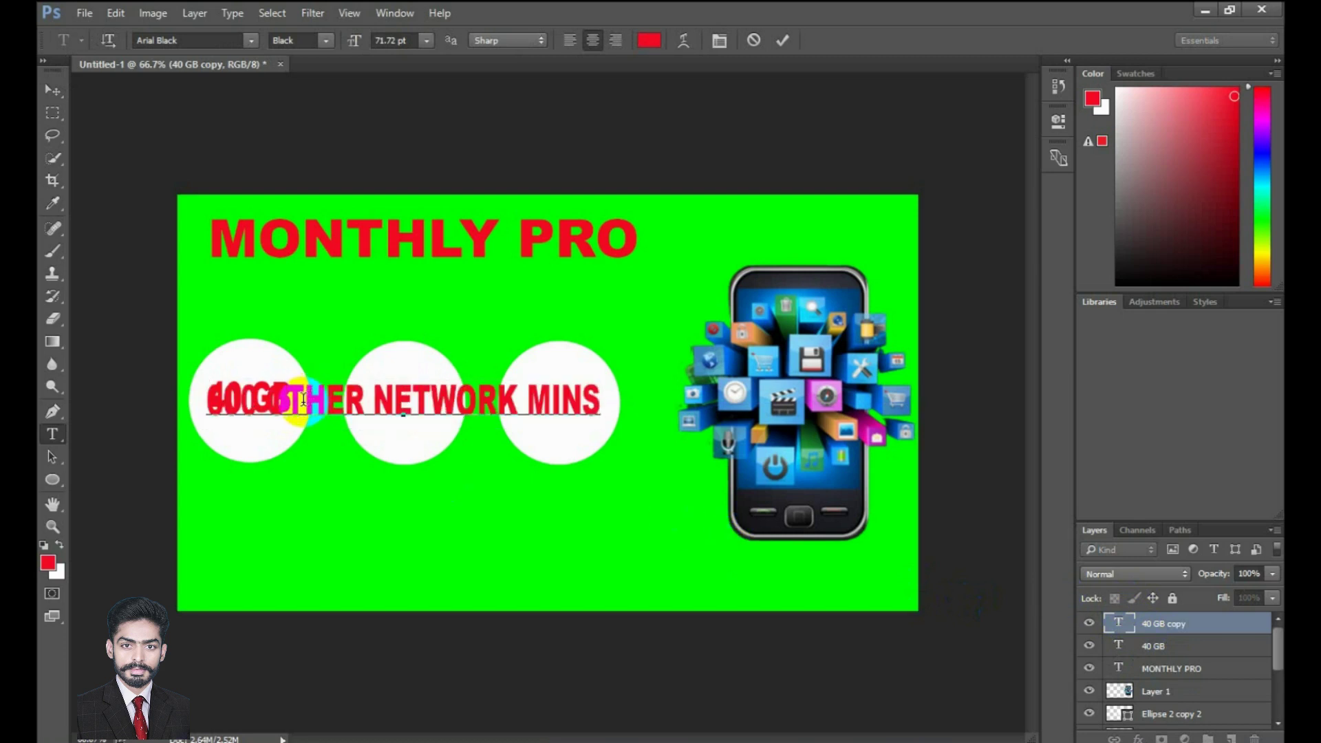
pyautogui.click(358, 420)
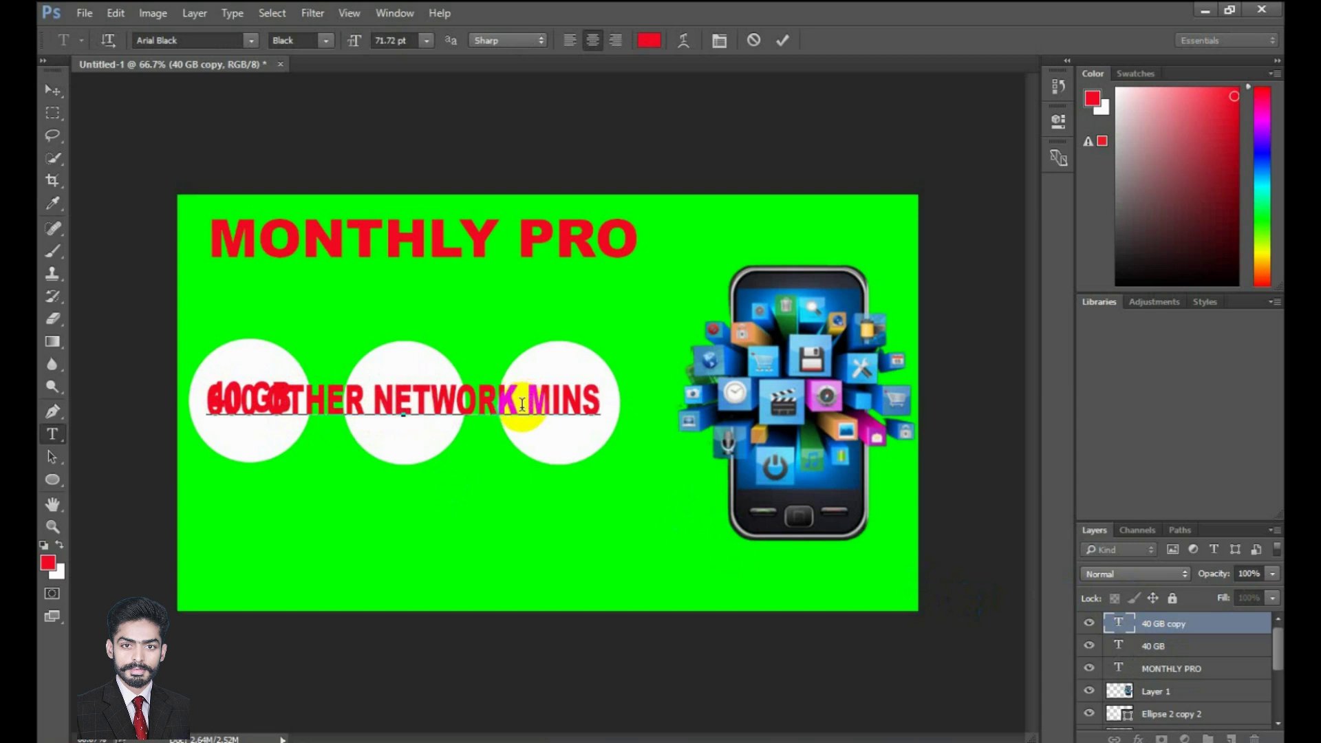
pyautogui.press('Return')
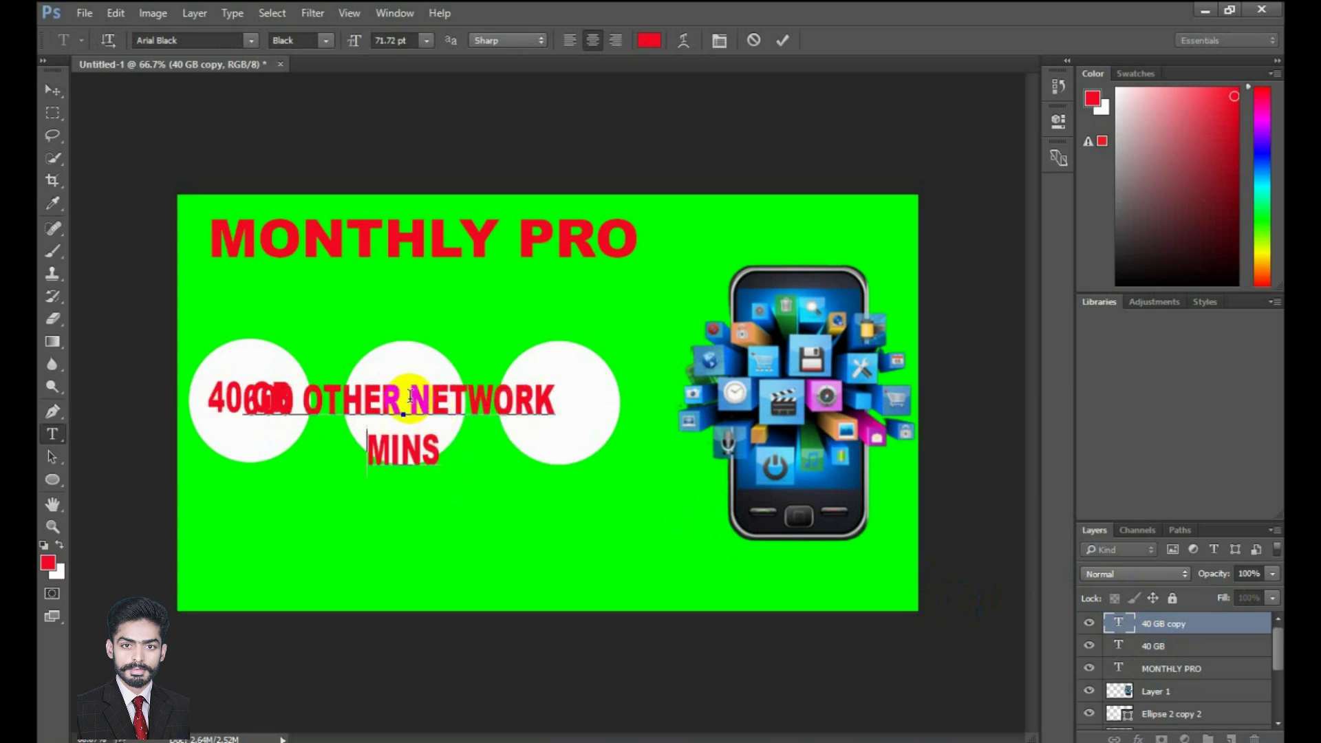
pyautogui.write('600')
pyautogui.press('Return')
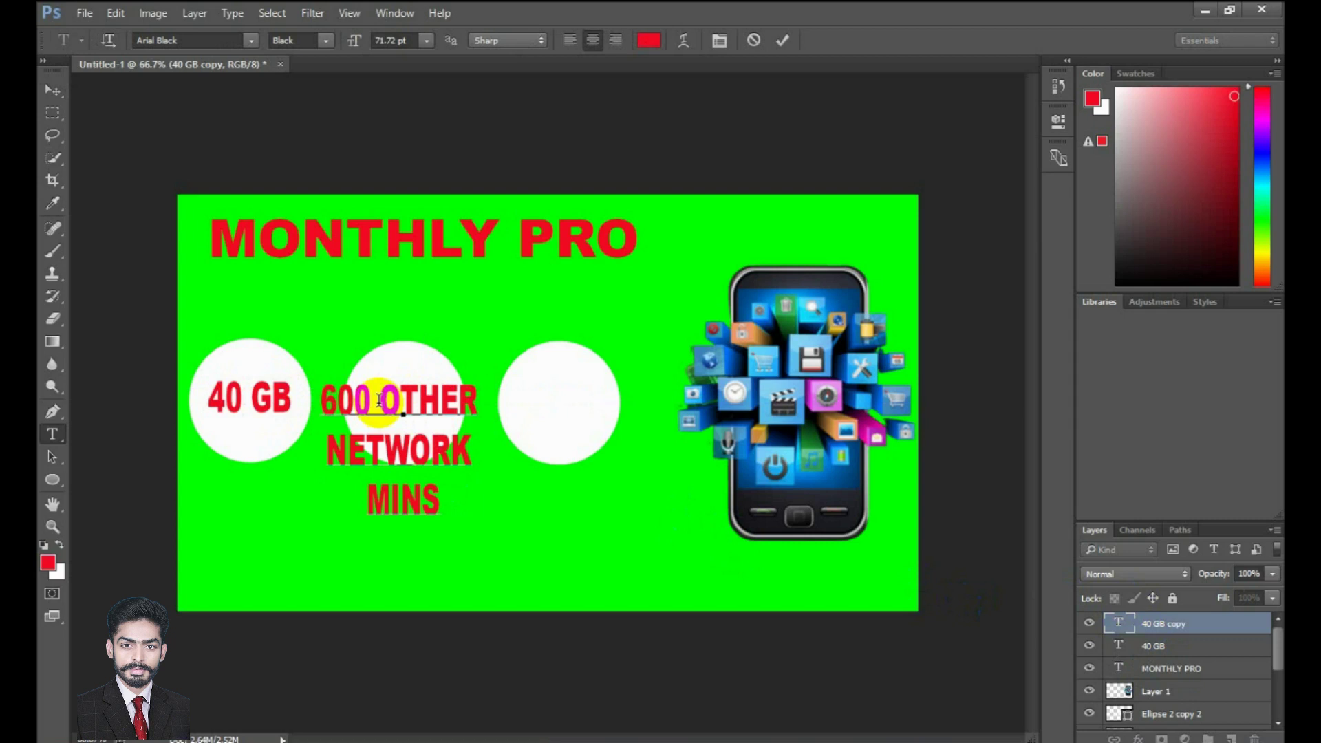
pyautogui.press('Return')
pyautogui.press('ctrl')
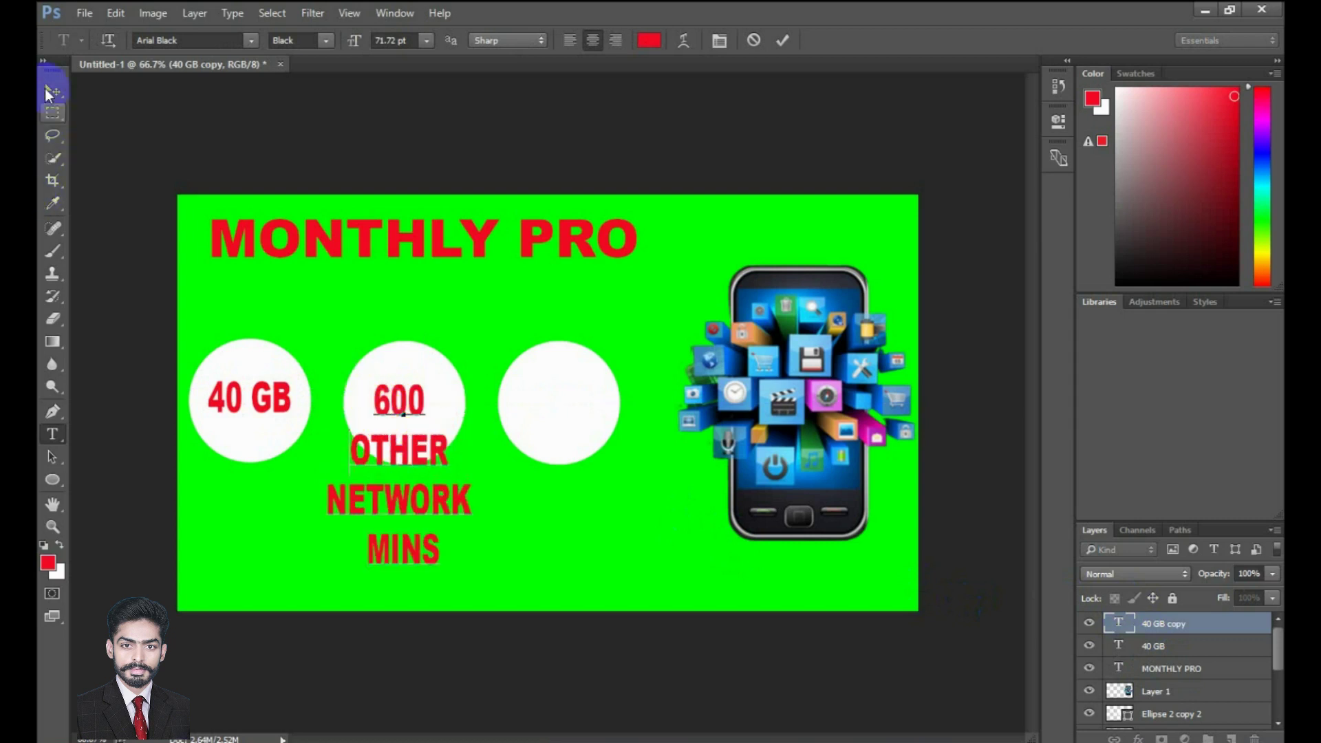
pyautogui.keyDown('ctrl'); pyautogui.click(385, 356); pyautogui.keyUp('ctrl')
# - Scale the 600 OTHER NETWORK MINS text down and centre it inside the second circle
pyautogui.moveTo(475, 569); pyautogui.dragTo(351, 376)
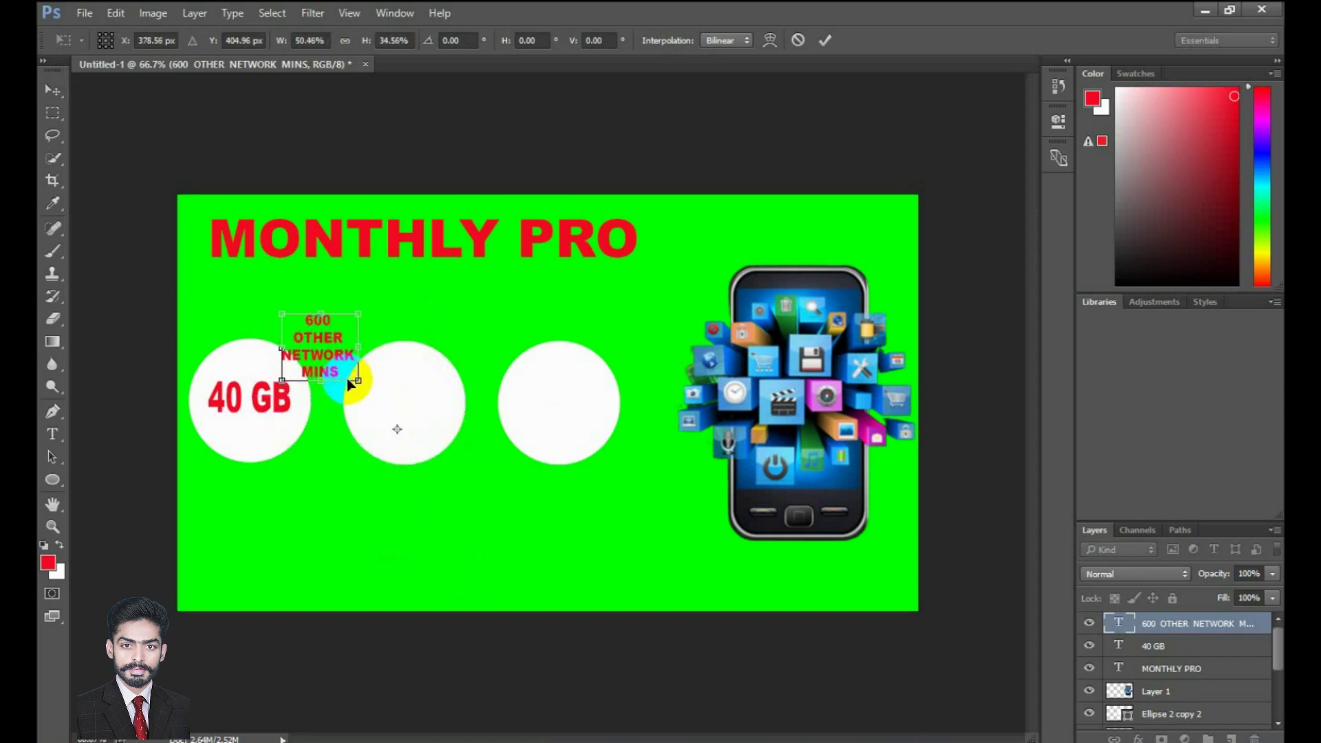
pyautogui.press('Return')
pyautogui.moveTo(356, 366)
pyautogui.mouseDown()
pyautogui.moveTo(401, 431)
pyautogui.moveTo(421, 417)
pyautogui.moveTo(474, 470)
pyautogui.mouseUp()
pyautogui.click(427, 432)
pyautogui.moveTo(427, 432); pyautogui.dragTo(427, 432)
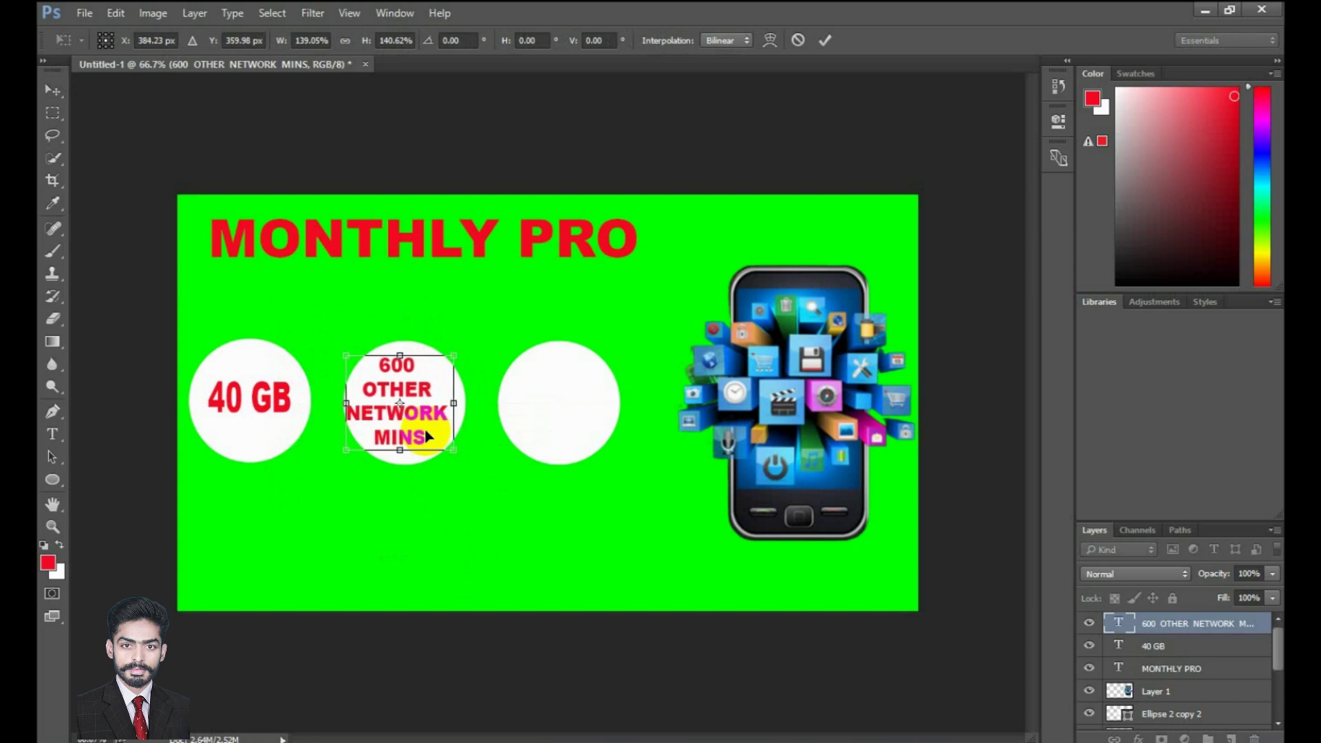
pyautogui.moveTo(427, 436); pyautogui.dragTo(427, 437)
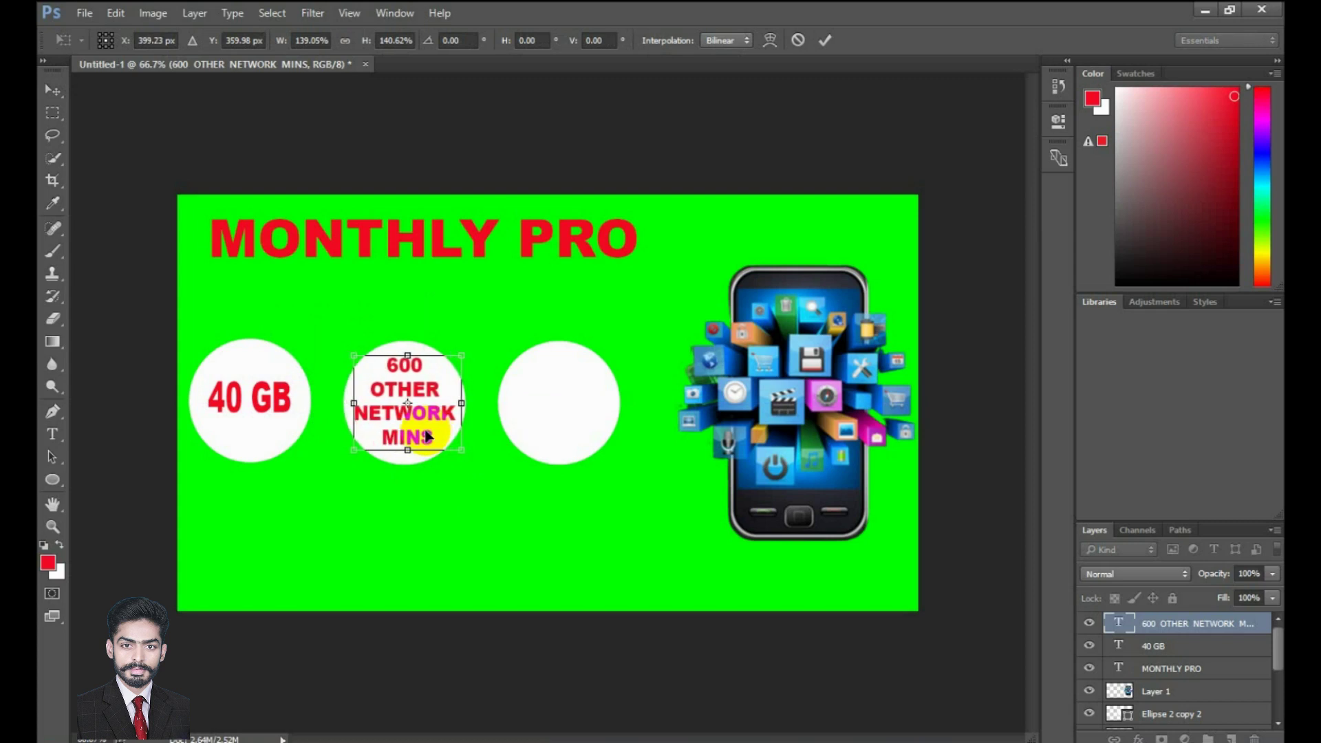
pyautogui.press('Return')
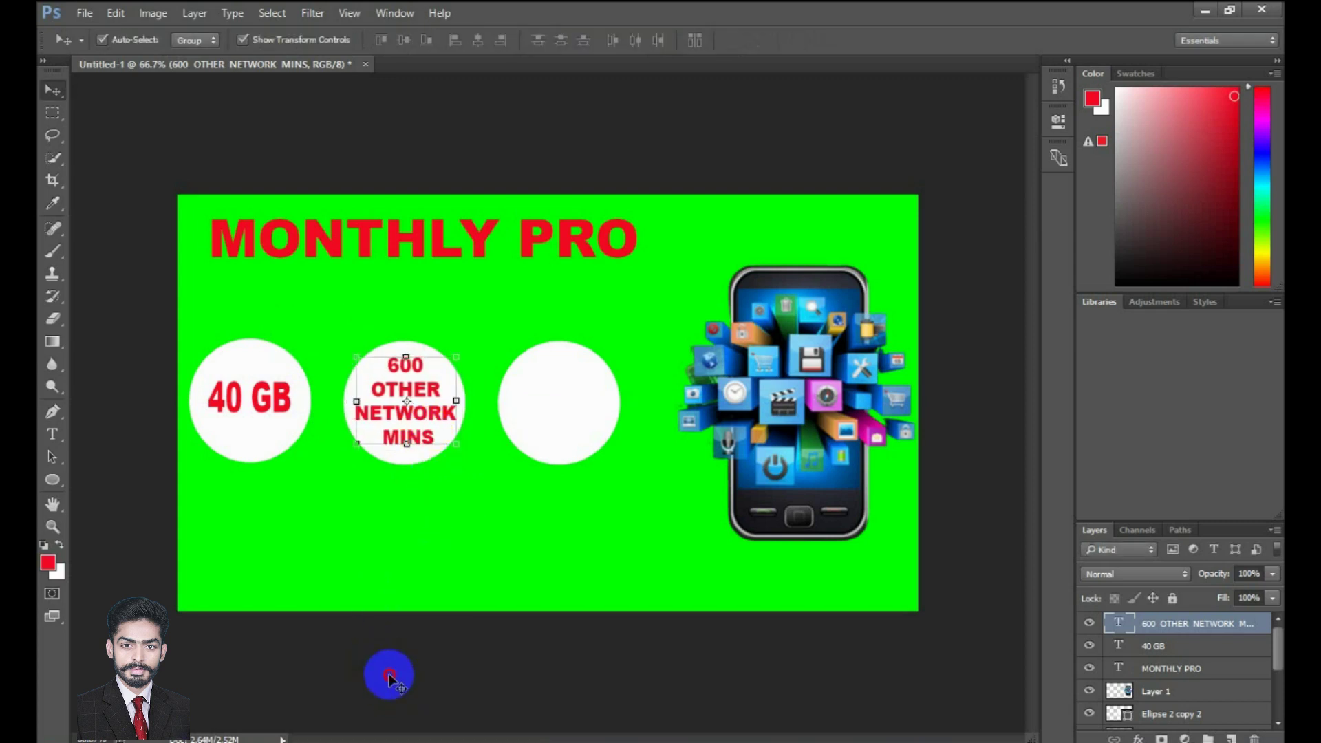
pyautogui.click(496, 634)
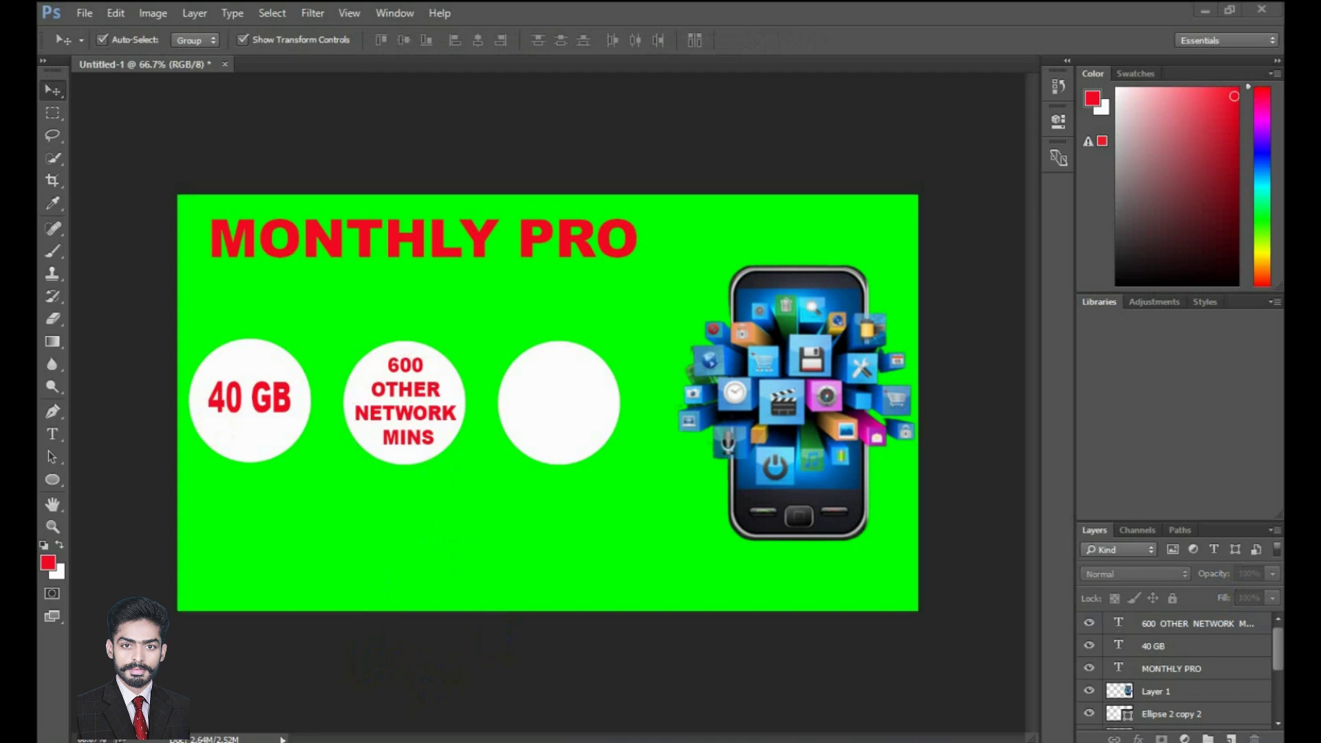
pyautogui.click(409, 423)
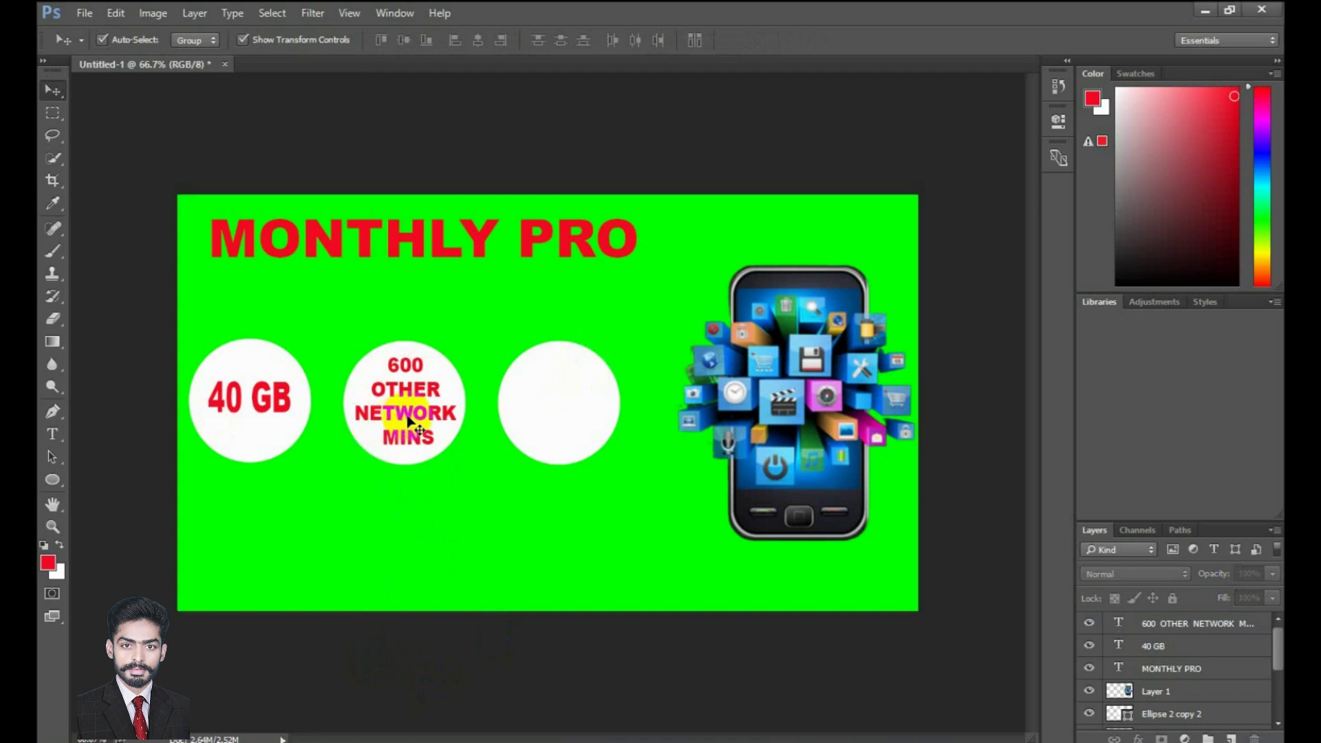
# - Duplicate the text into the third circle and paste in the 10.000 ZONG MINS & SMS wording
pyautogui.moveTo(409, 421); pyautogui.dragTo(564, 420)
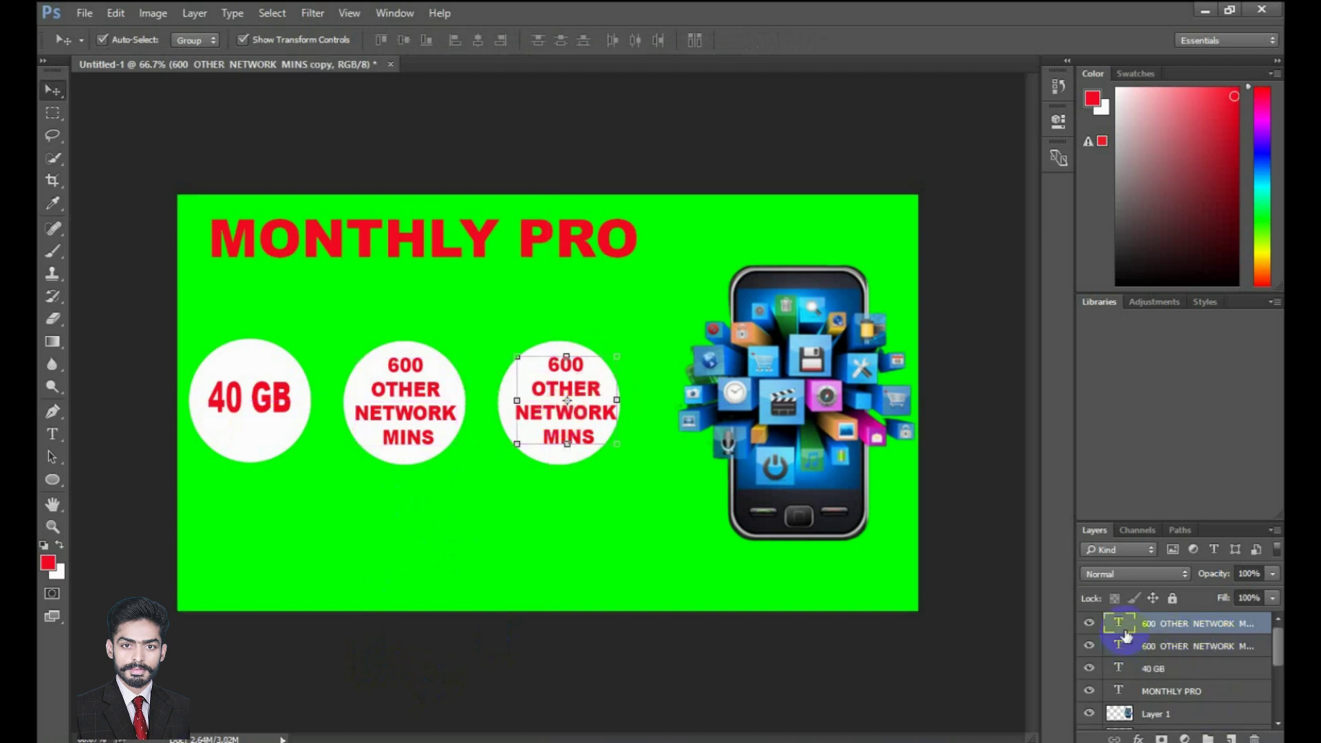
pyautogui.doubleClick(1120, 624)
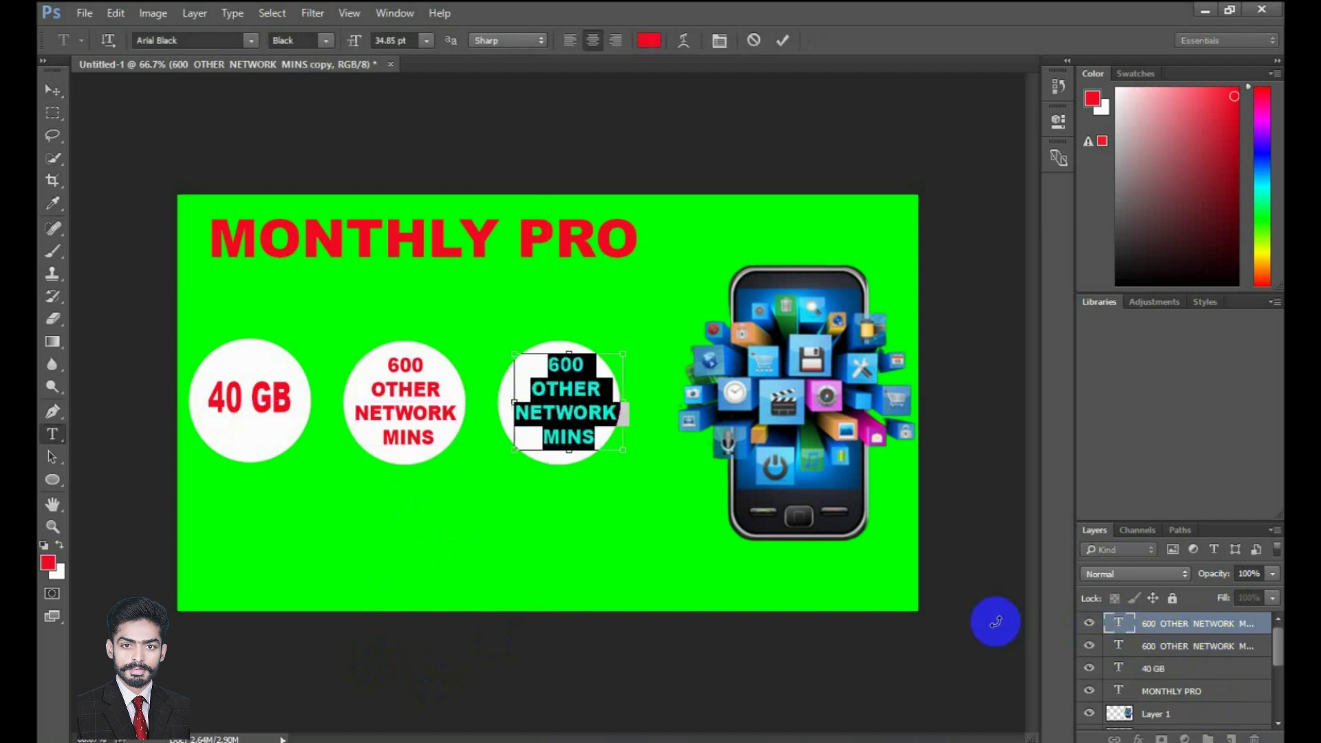
pyautogui.write('10.000 ZONG MINS & SMS')
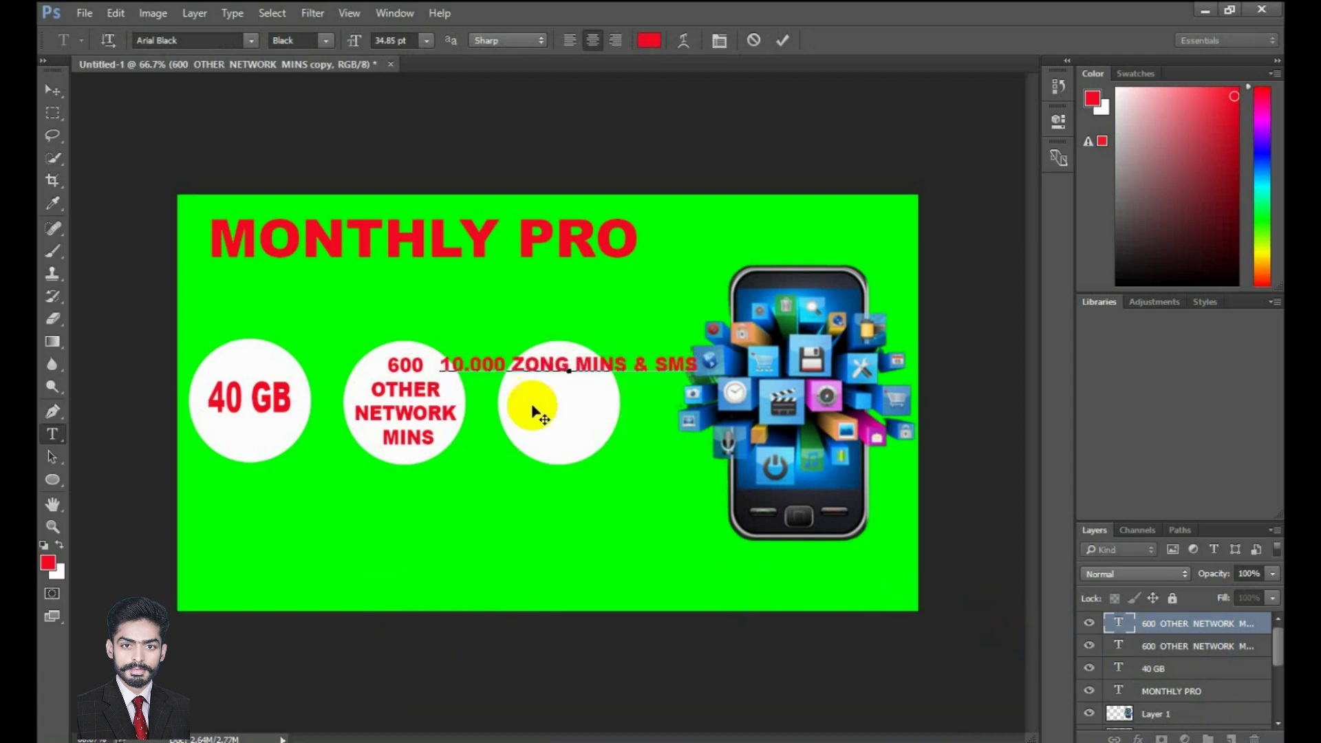
# - Break it into four lines (10.000 / ZONG / MINS / & SMS) and centre it in the circle
pyautogui.click(517, 364)
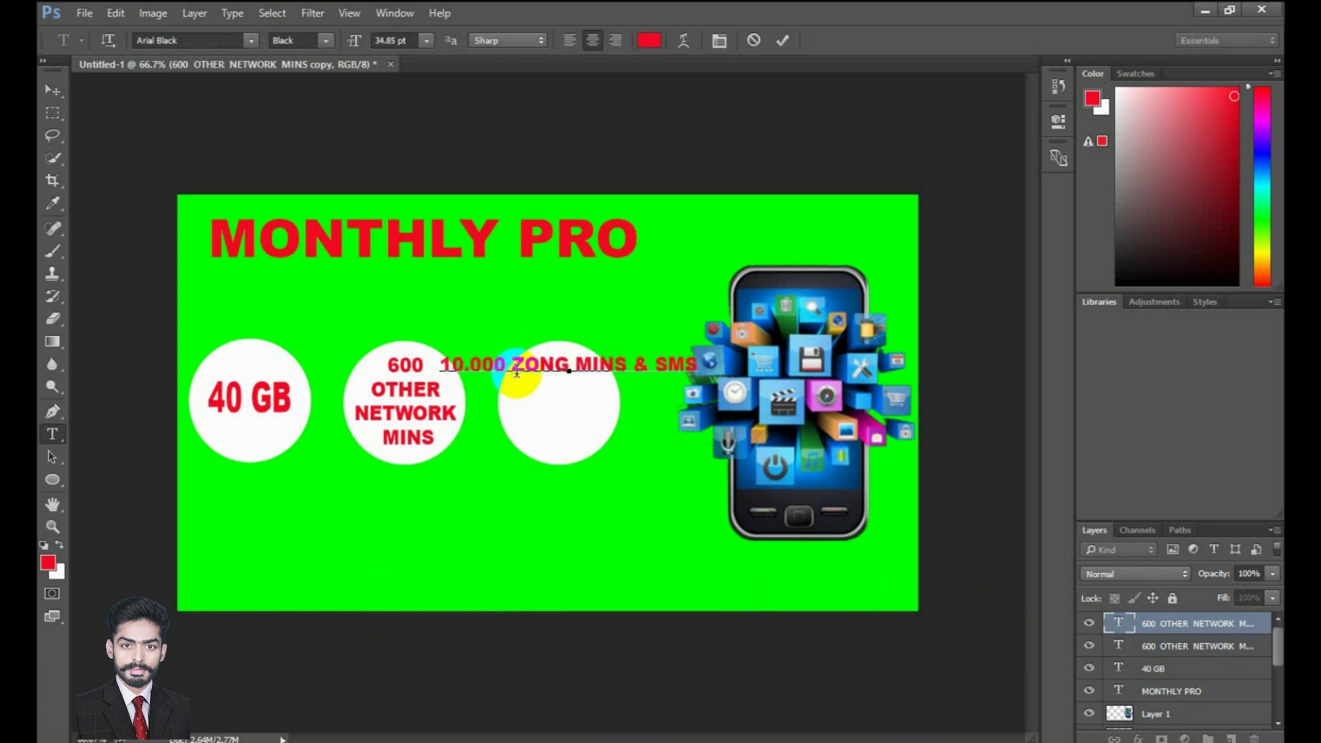
pyautogui.press('Return')
pyautogui.click(537, 390)
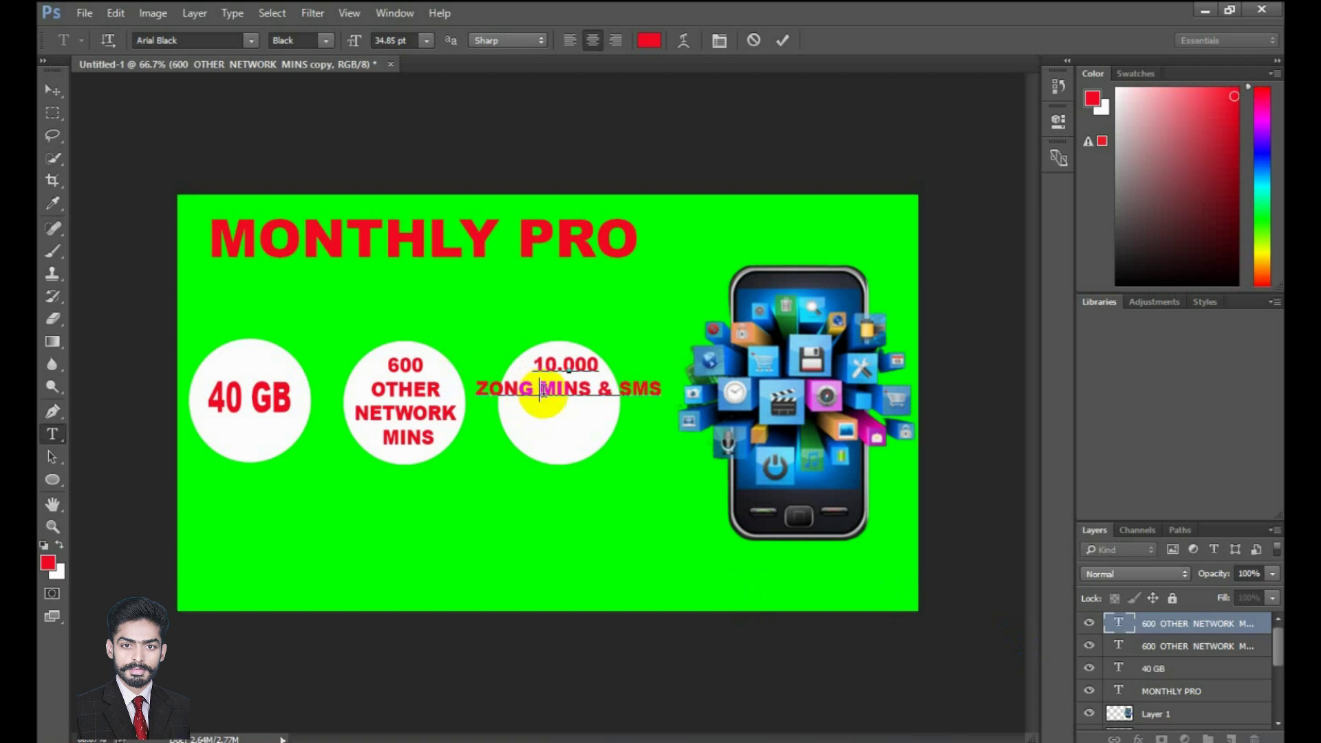
pyautogui.press('Return')
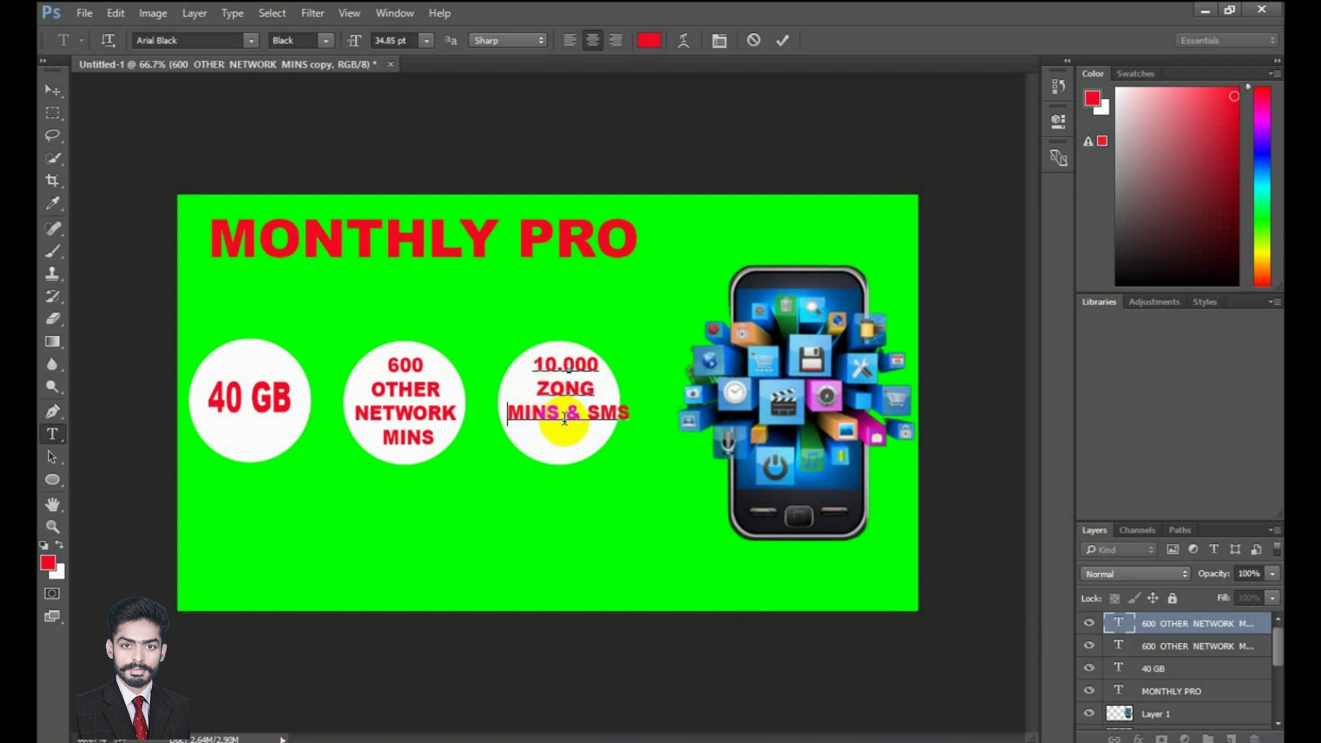
pyautogui.press('Return')
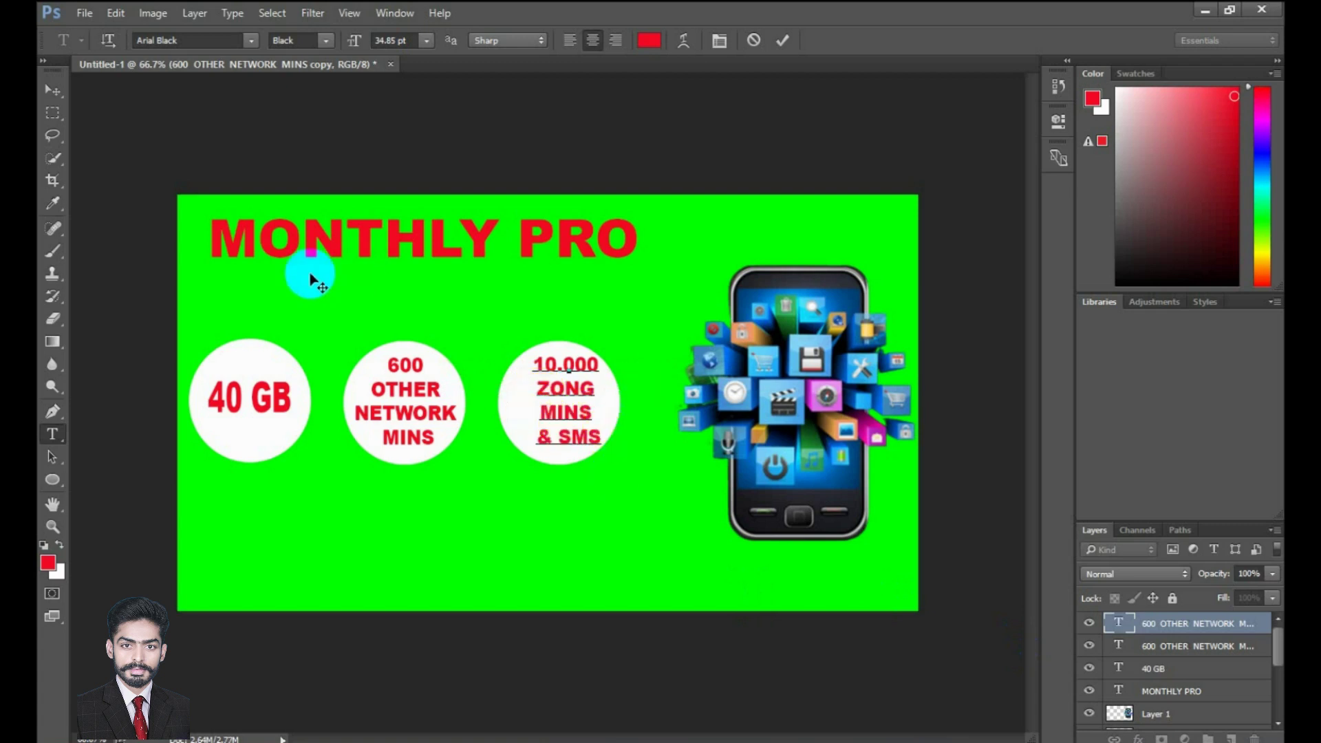
pyautogui.click(60, 95)
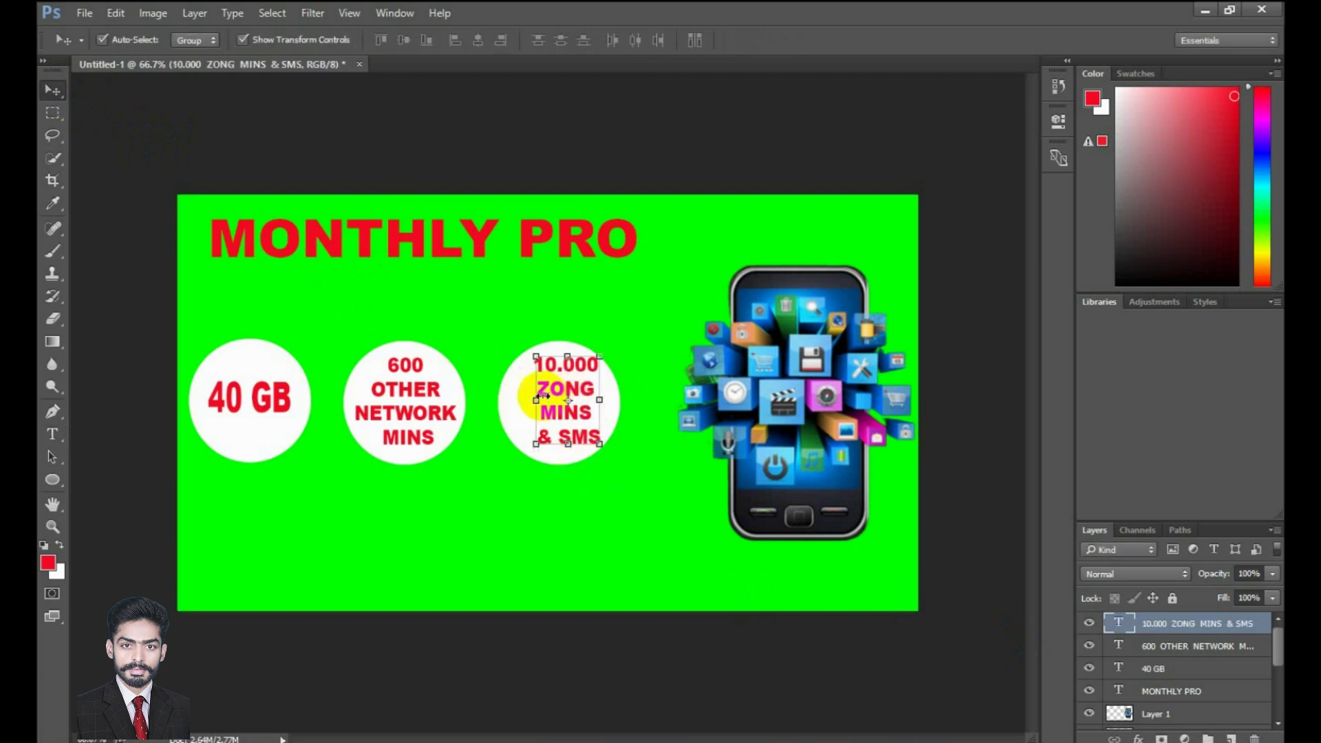
pyautogui.moveTo(572, 418); pyautogui.dragTo(564, 423)
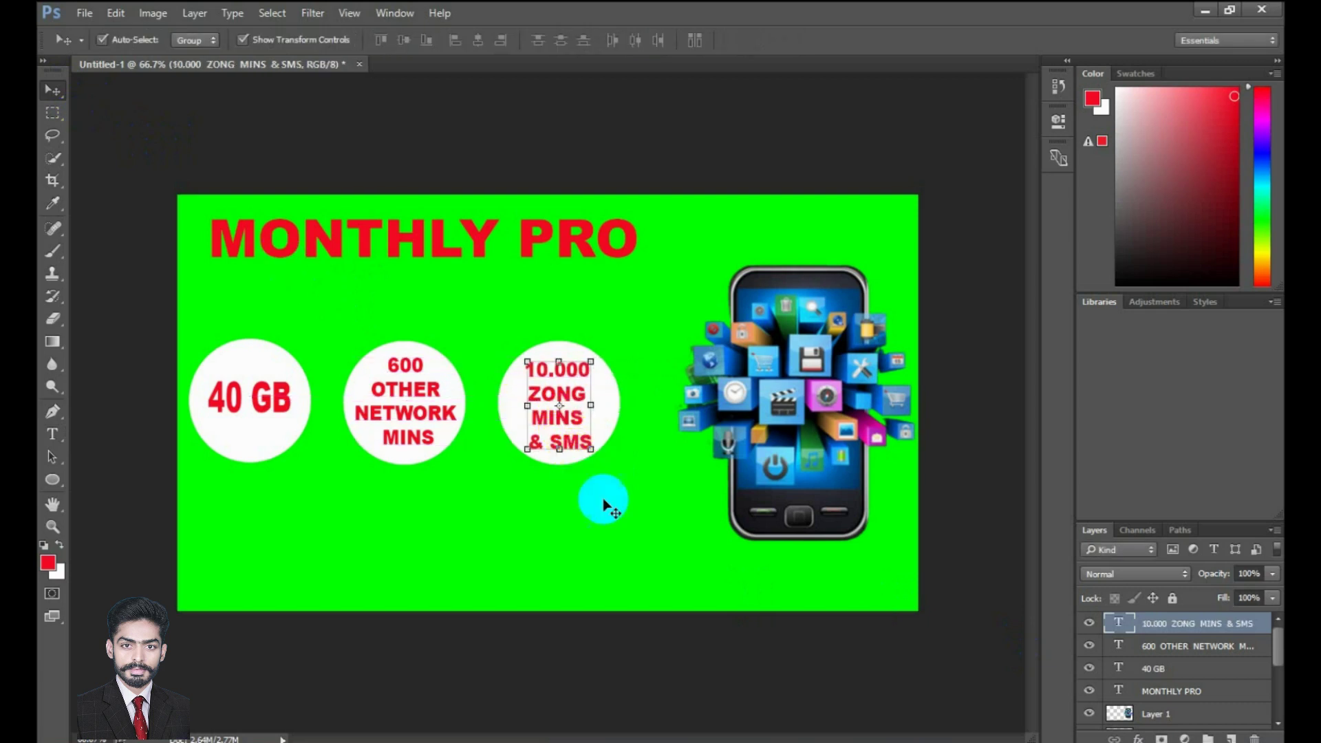
pyautogui.click(701, 680)
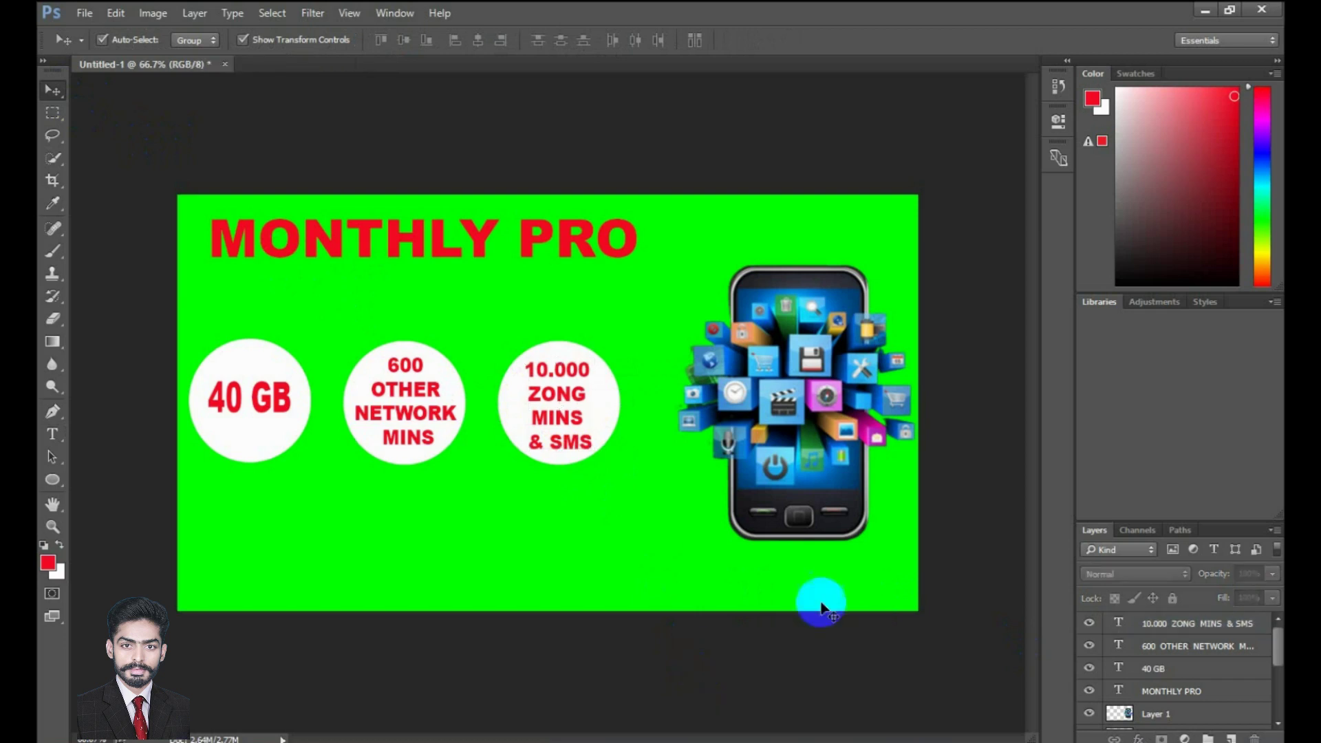
# - Nudge the MONTHLY PRO heading down twice and left once with Shift+arrow keys
pyautogui.click(449, 254)
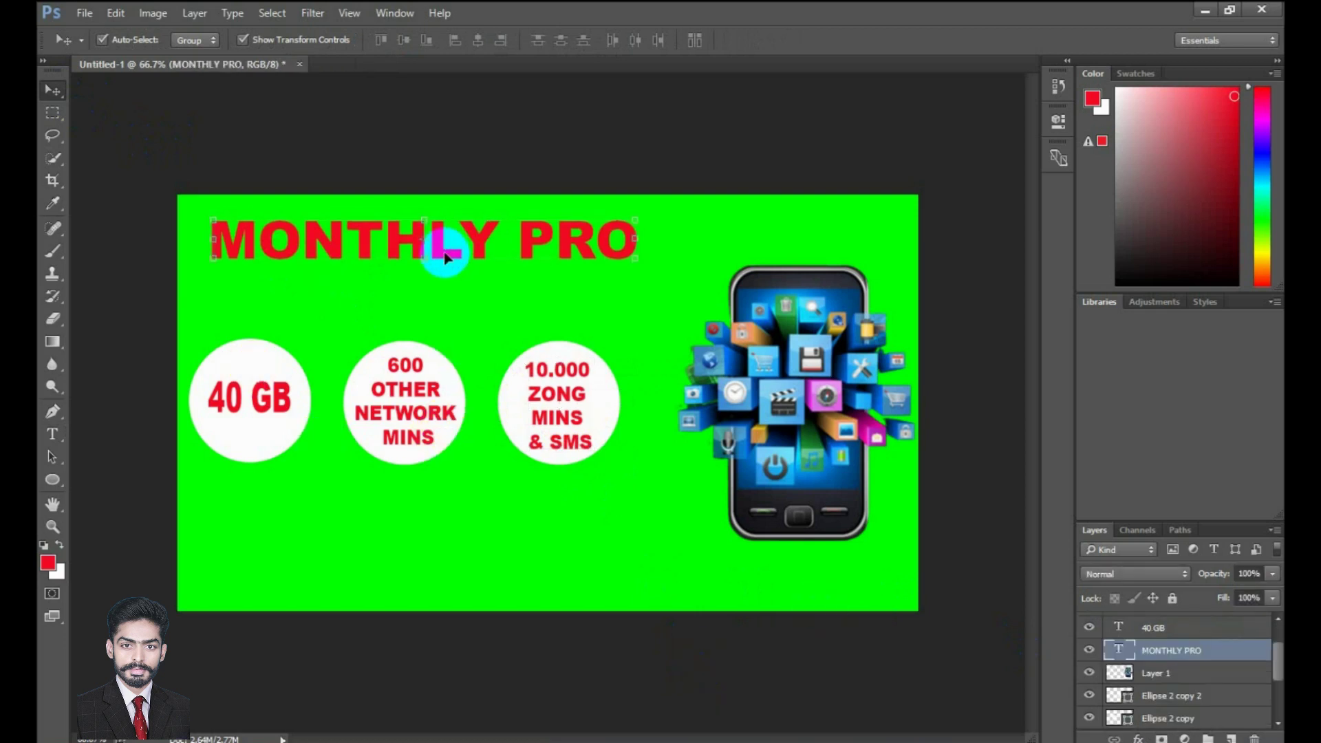
pyautogui.hotkey('shift', 'Down')
pyautogui.hotkey('shift', 'Down')
pyautogui.hotkey('shift', 'Down')
pyautogui.hotkey('shift', 'Down')
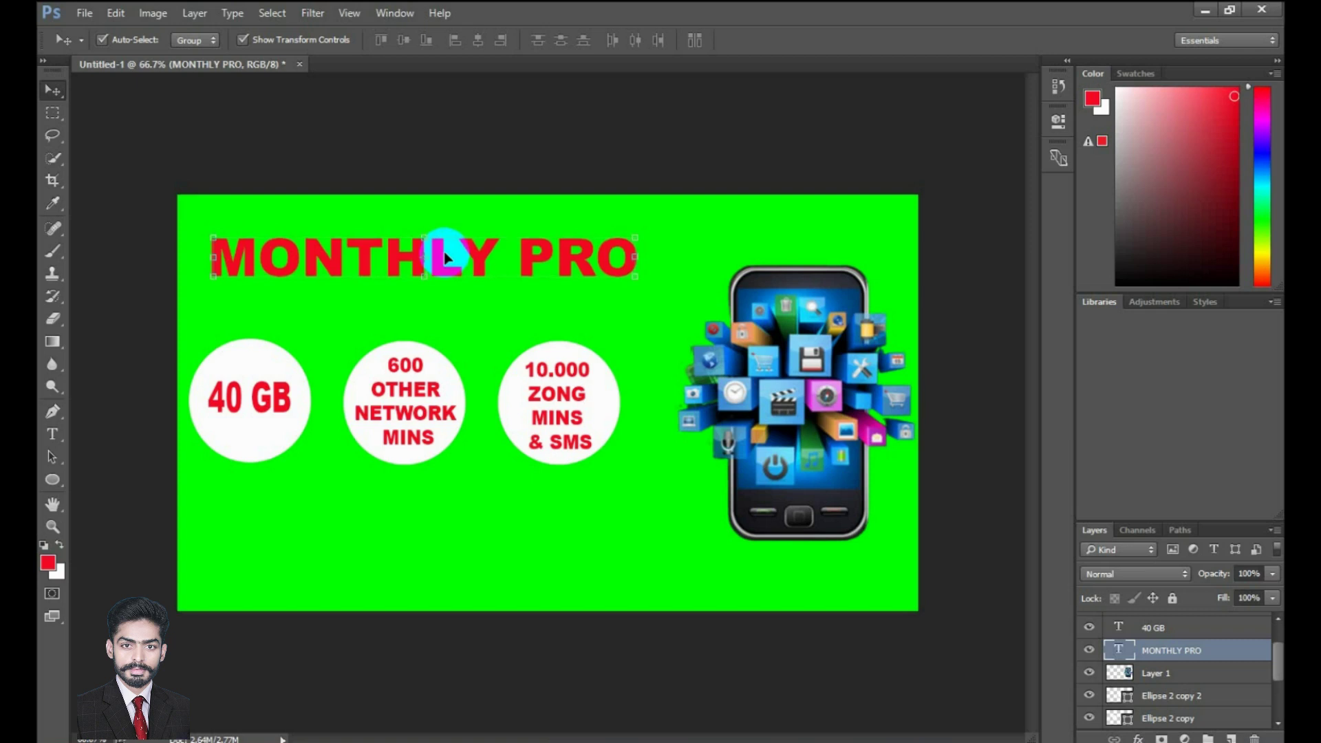
pyautogui.hotkey('shift', 'Down')
pyautogui.hotkey('shift', 'Left')
pyautogui.hotkey('shift', 'Left')
pyautogui.hotkey('shift', 'Left')
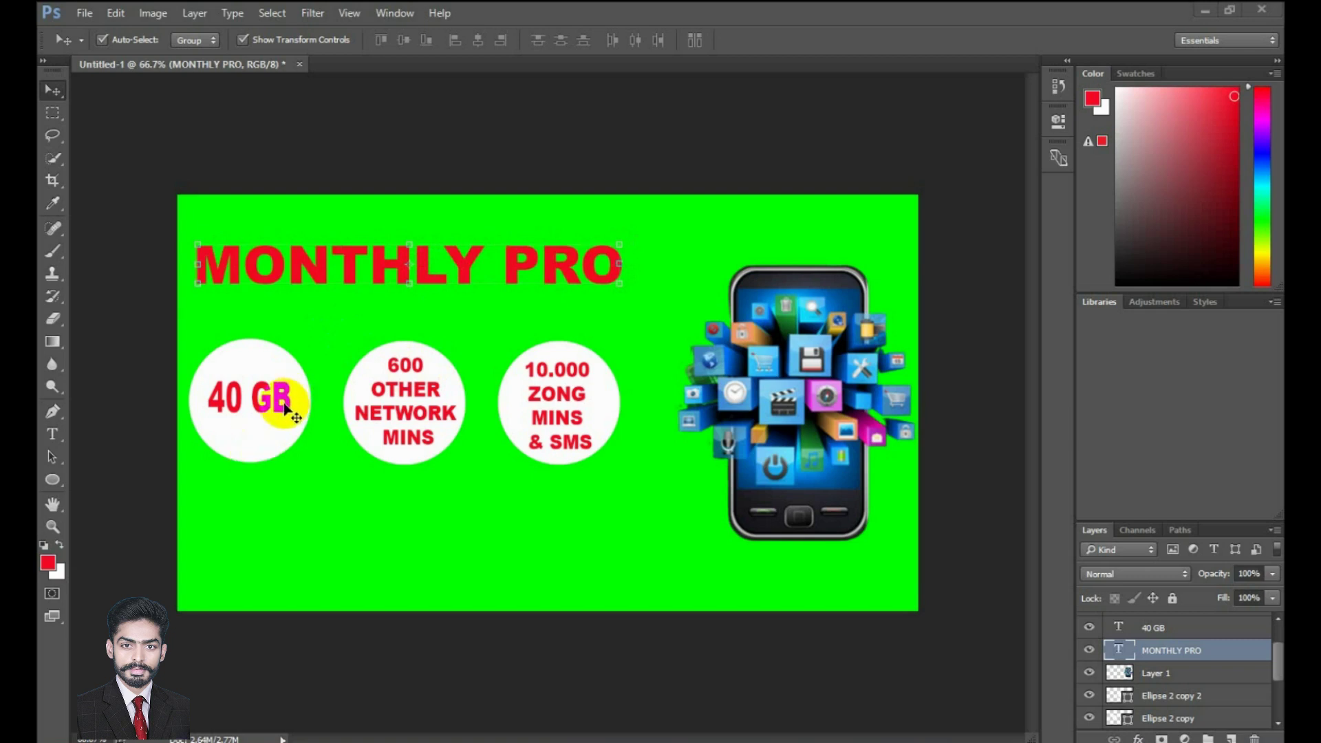
# - Drag a duplicate of the 40 GB text down to the banner's bottom left
pyautogui.click(284, 397)
pyautogui.moveTo(284, 397)
pyautogui.mouseDown()
pyautogui.moveTo(278, 537)
pyautogui.moveTo(270, 405)
pyautogui.mouseUp()
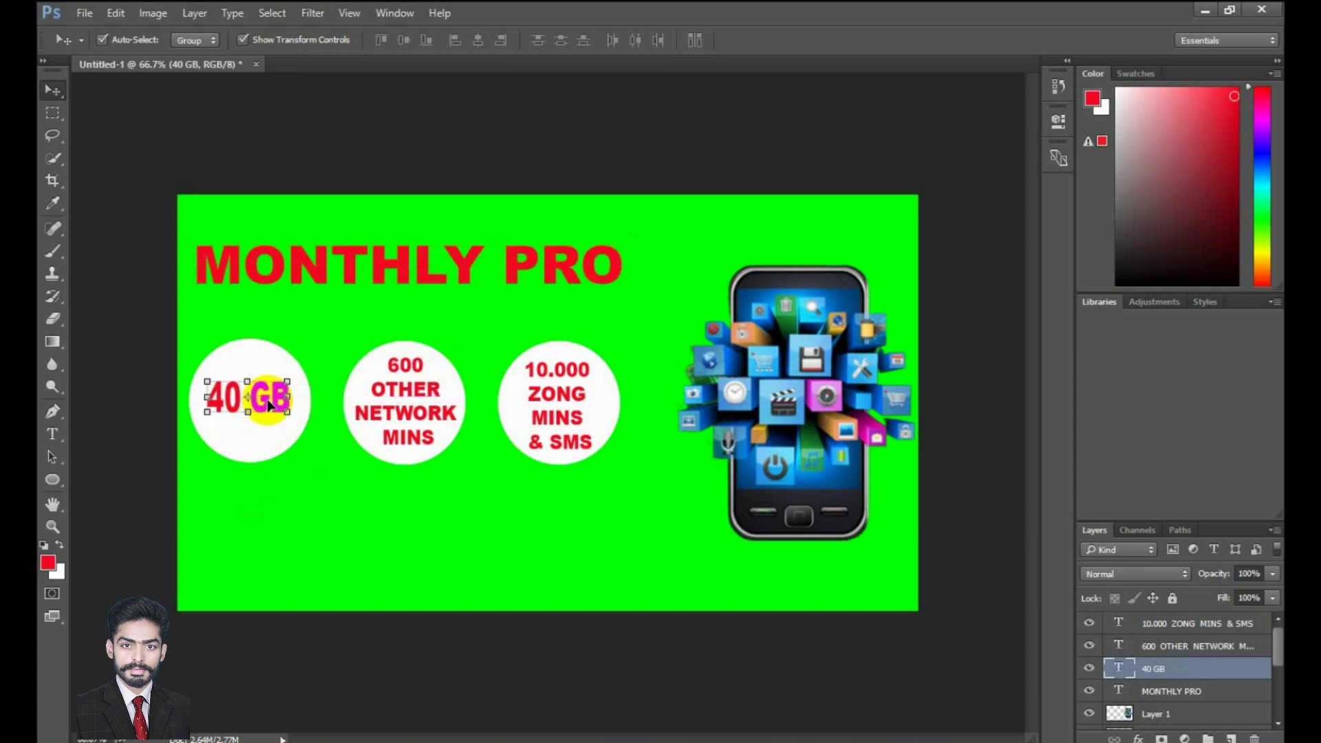
pyautogui.moveTo(269, 405); pyautogui.dragTo(267, 561)
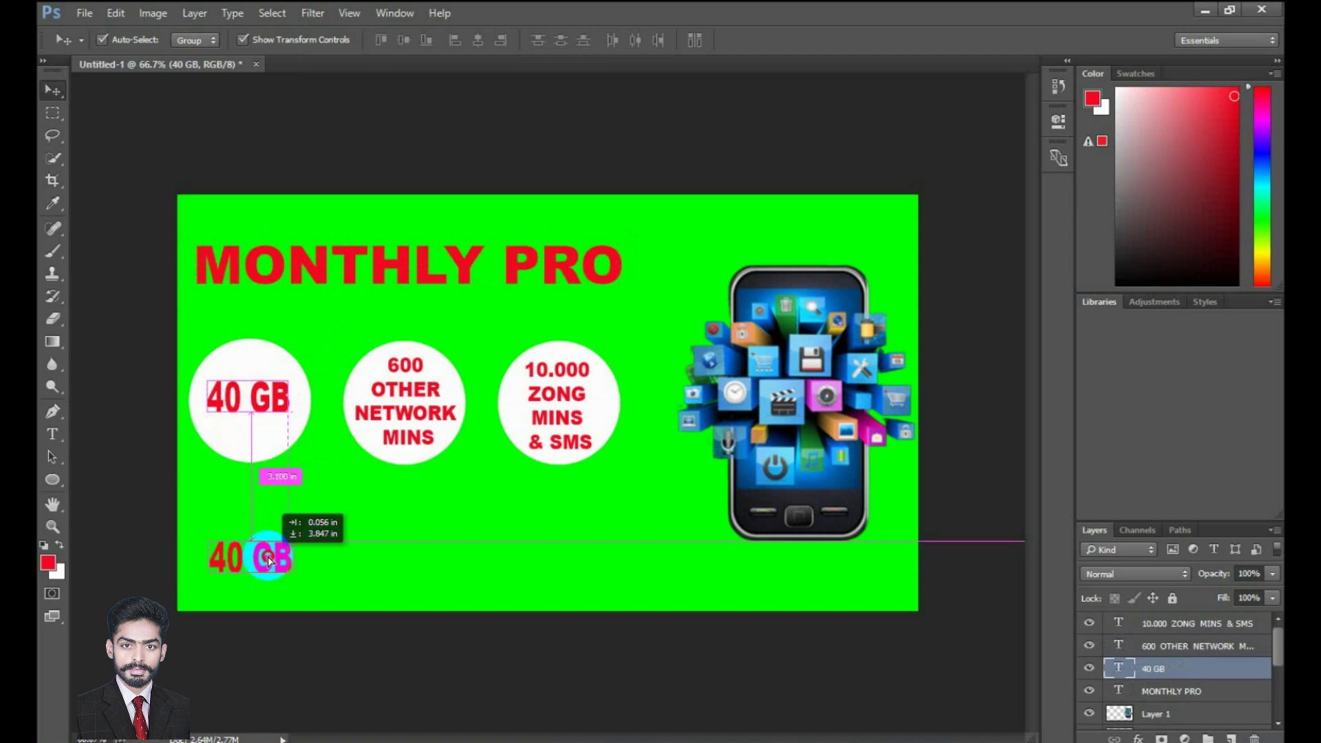
# - Retype the 40 GB copy as 'Rs 1249 / 30 Days' and move it to the bottom left
pyautogui.click(1106, 669)
pyautogui.doubleClick(1120, 673)
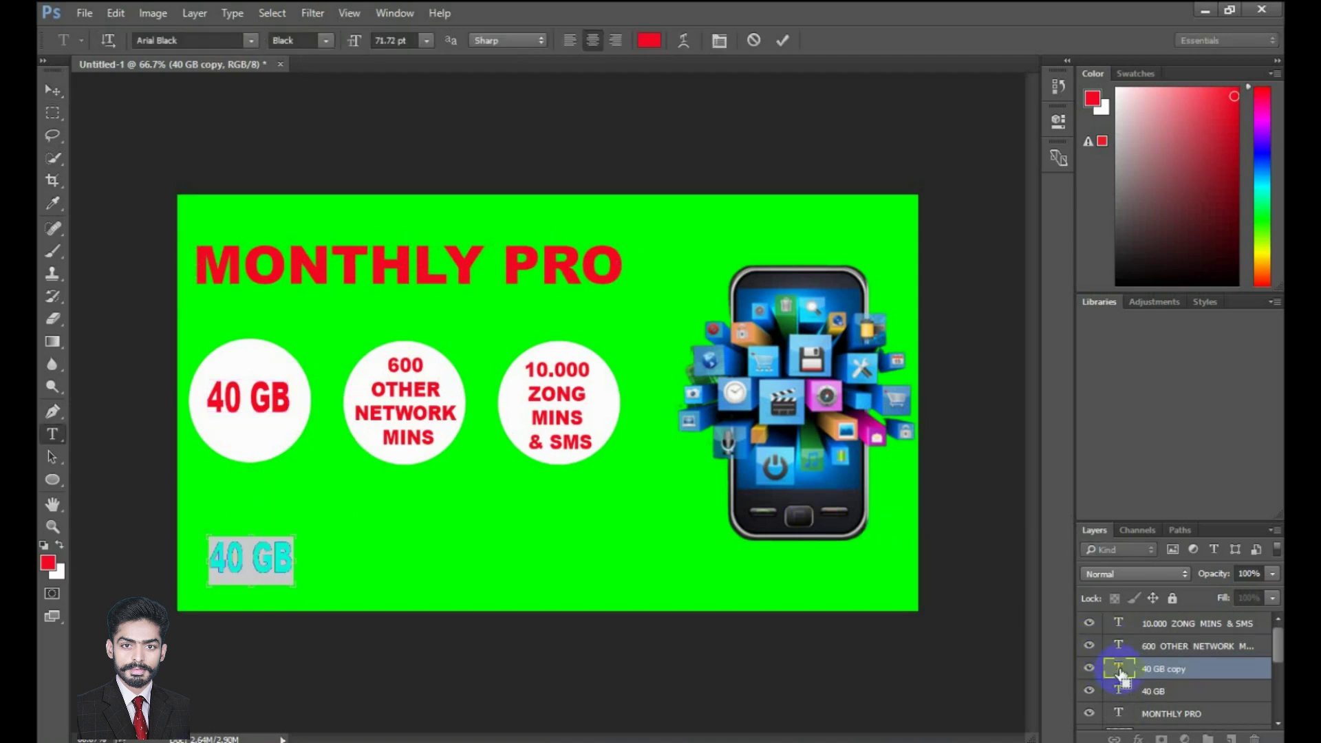
pyautogui.write('Rs 1249 / 30 Days')
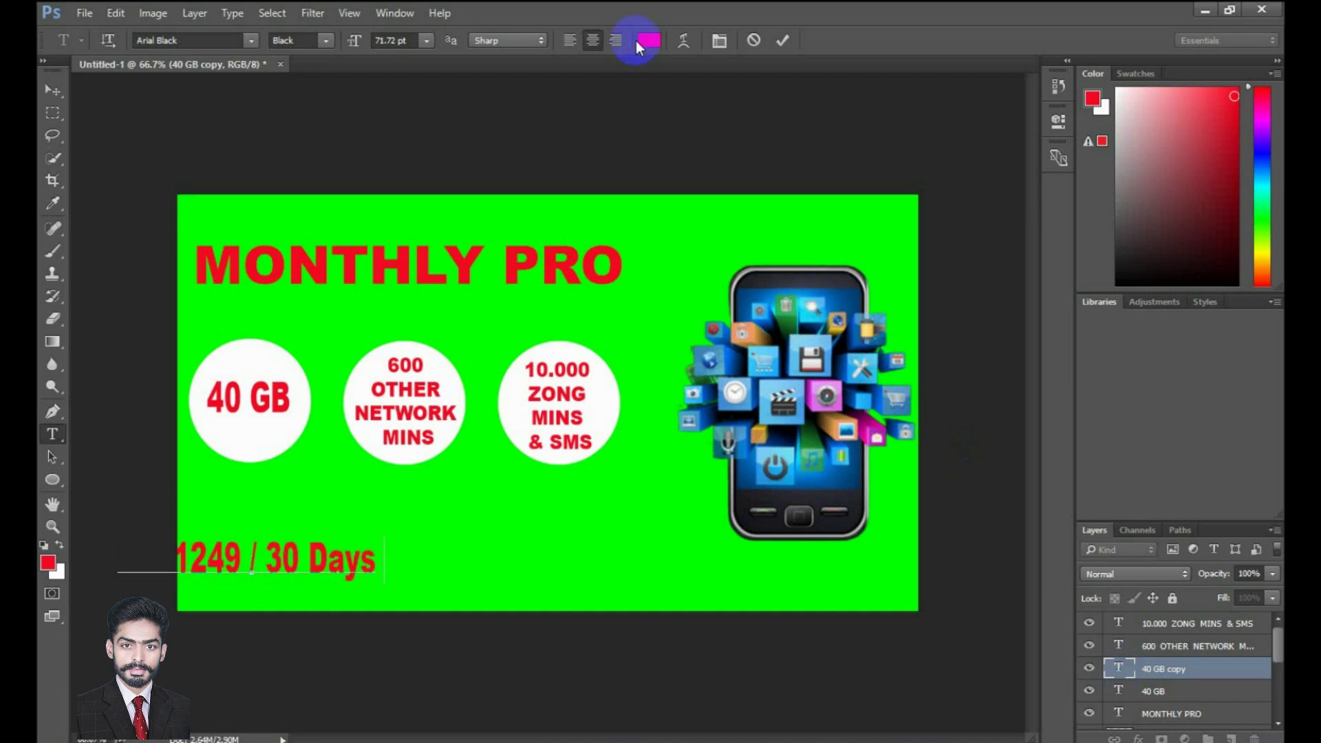
pyautogui.click(51, 89)
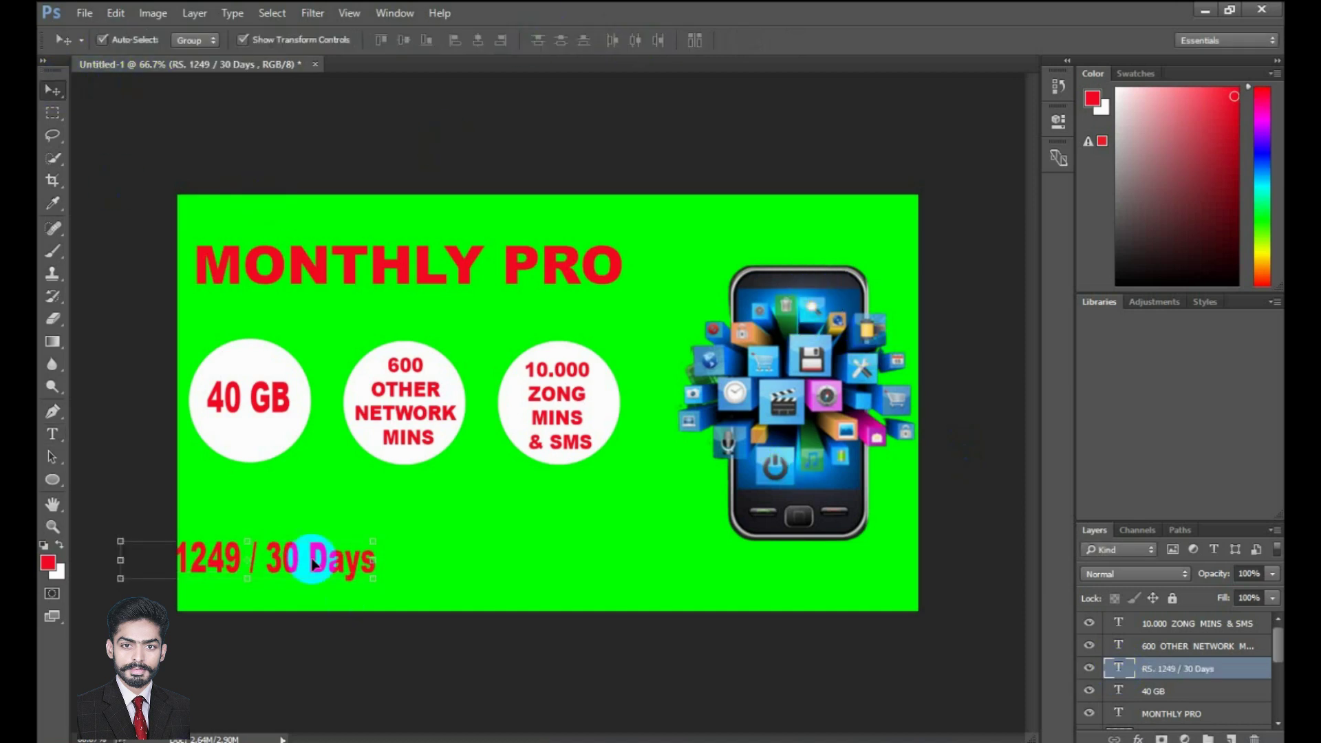
pyautogui.moveTo(293, 566); pyautogui.dragTo(372, 568)
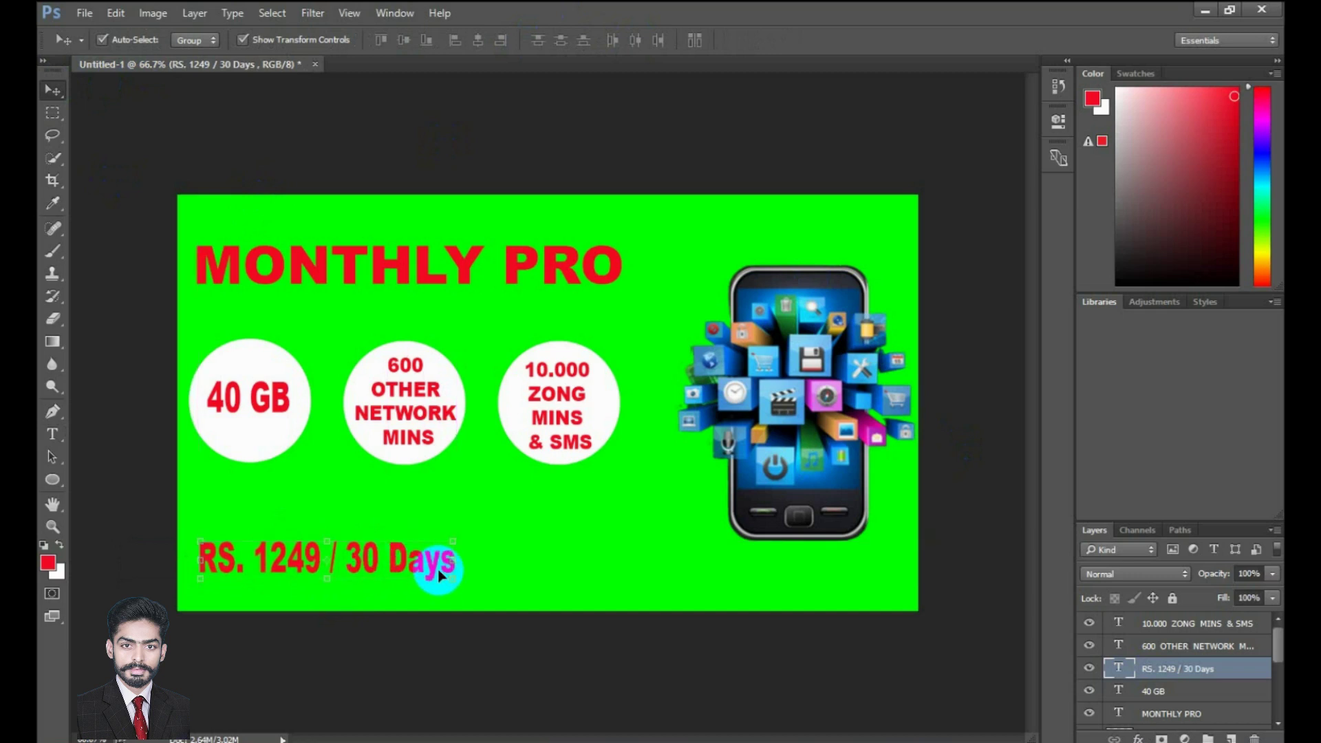
pyautogui.doubleClick(1125, 672)
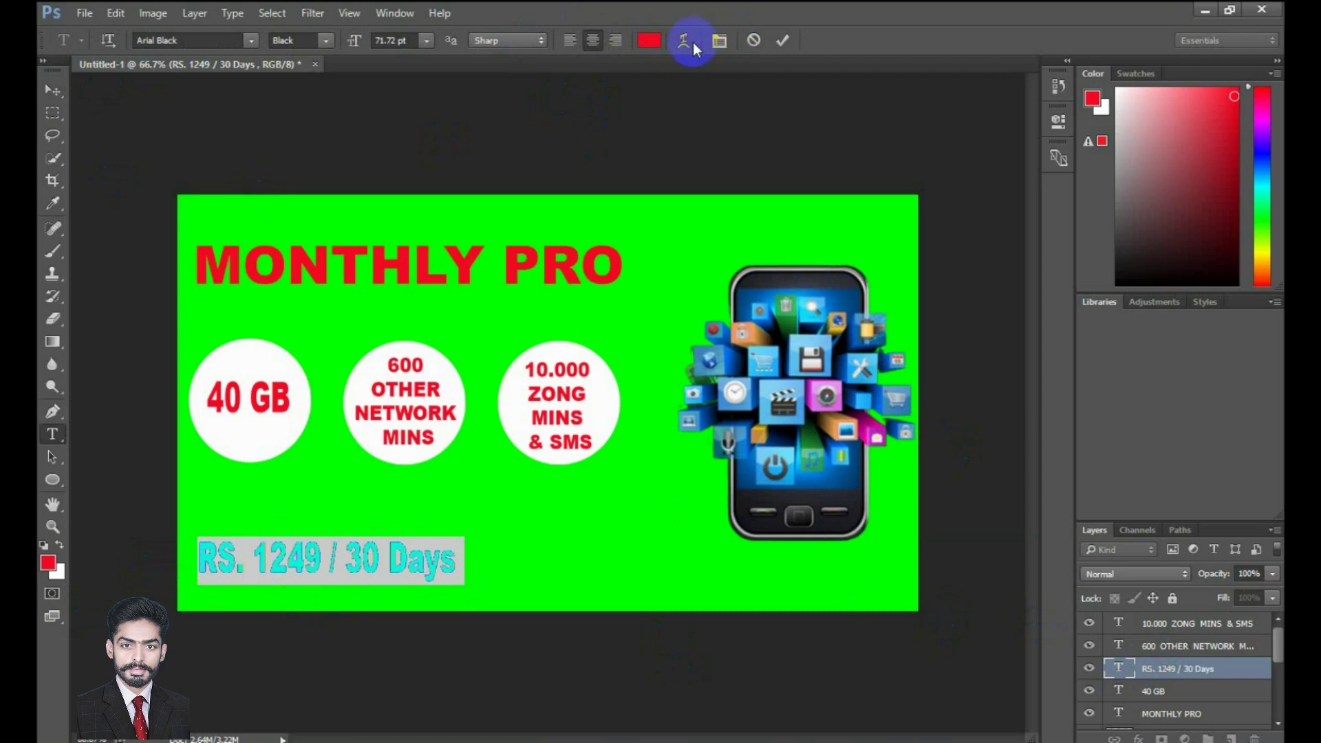
# - Set the 'Rs 1249 / 30 Days' text colour to white and commit the edit
pyautogui.click(649, 40)
pyautogui.click(438, 190)
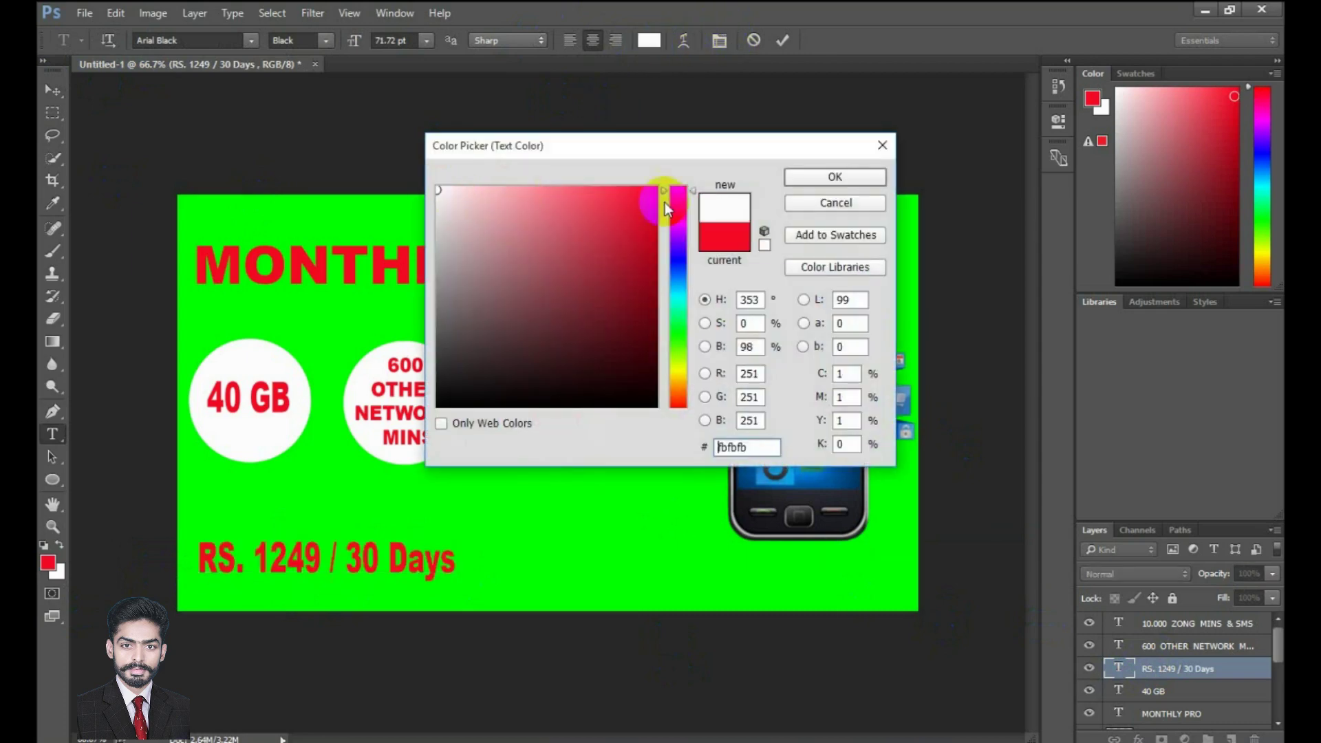
pyautogui.click(852, 178)
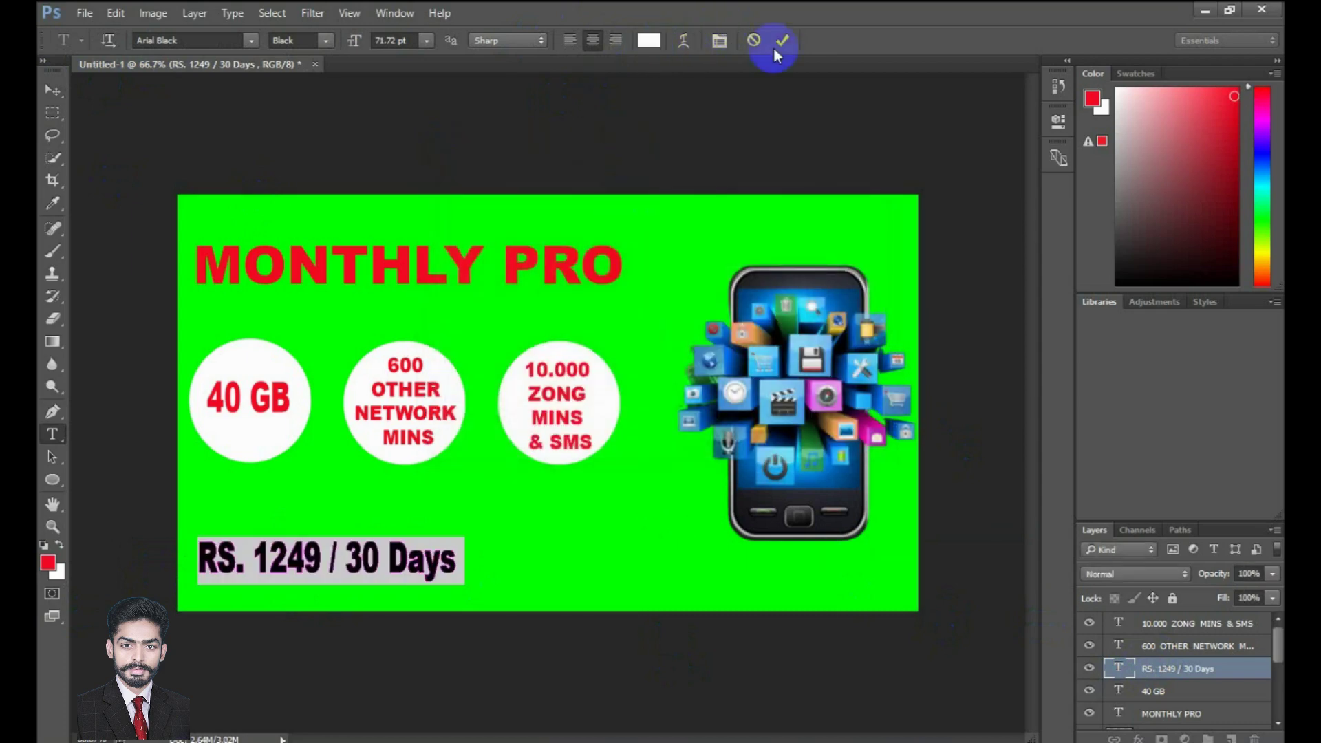
pyautogui.click(776, 48)
pyautogui.press('v')
pyautogui.click(647, 102)
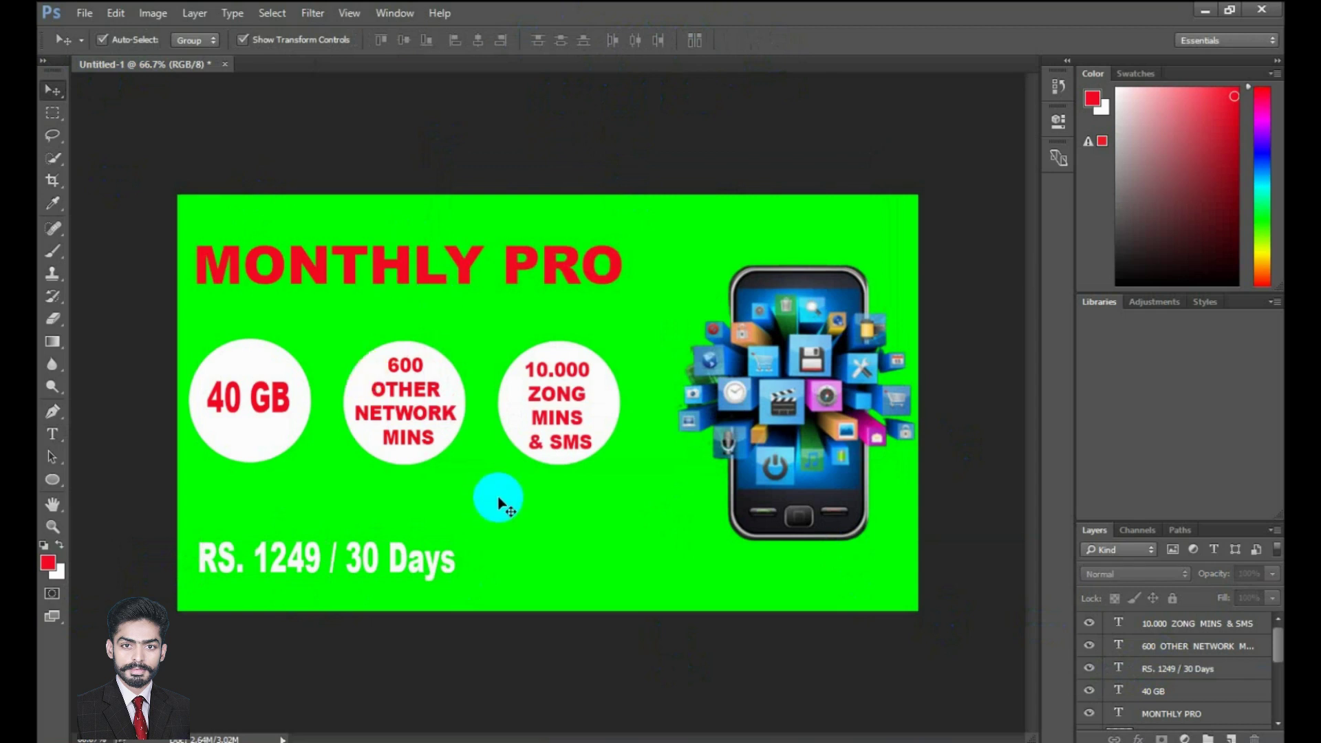